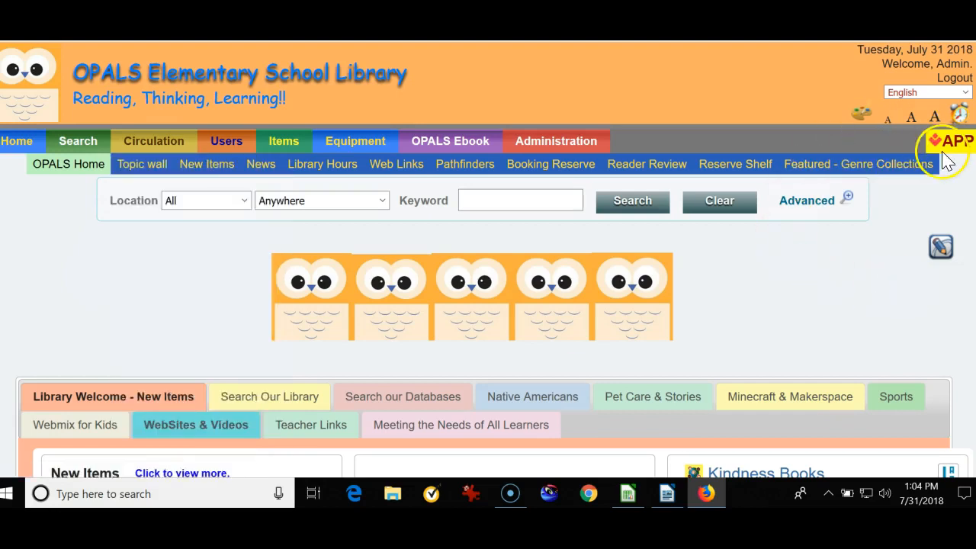
# Open the Overdue Items List and Notices page from the overdue items reminder.
pyautogui.click(961, 116)
pyautogui.click(862, 191)
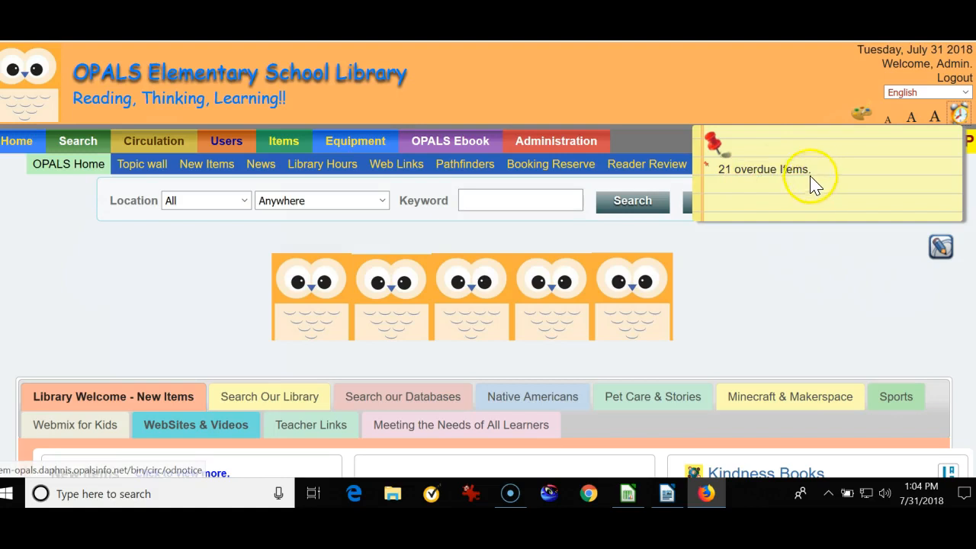
pyautogui.click(751, 172)
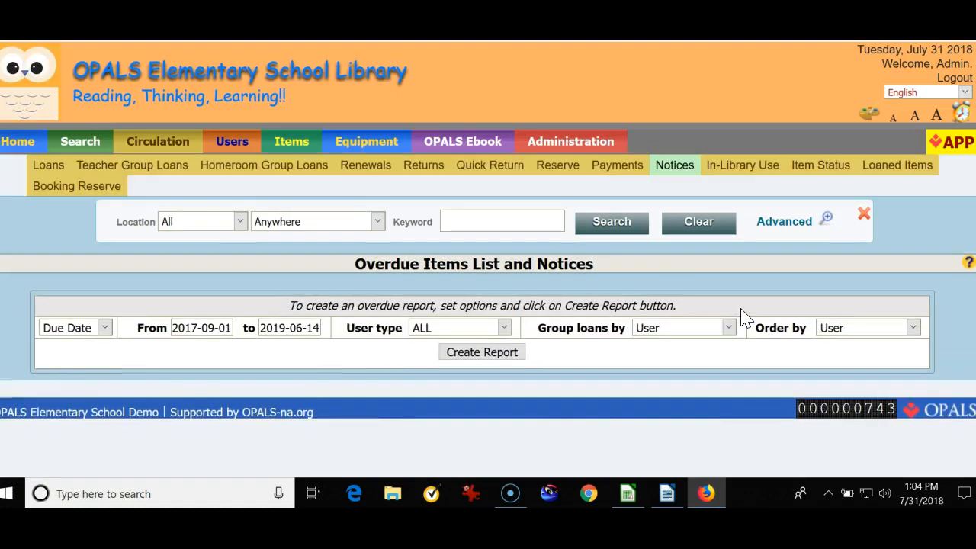
pyautogui.scroll(-2, 744, 316)
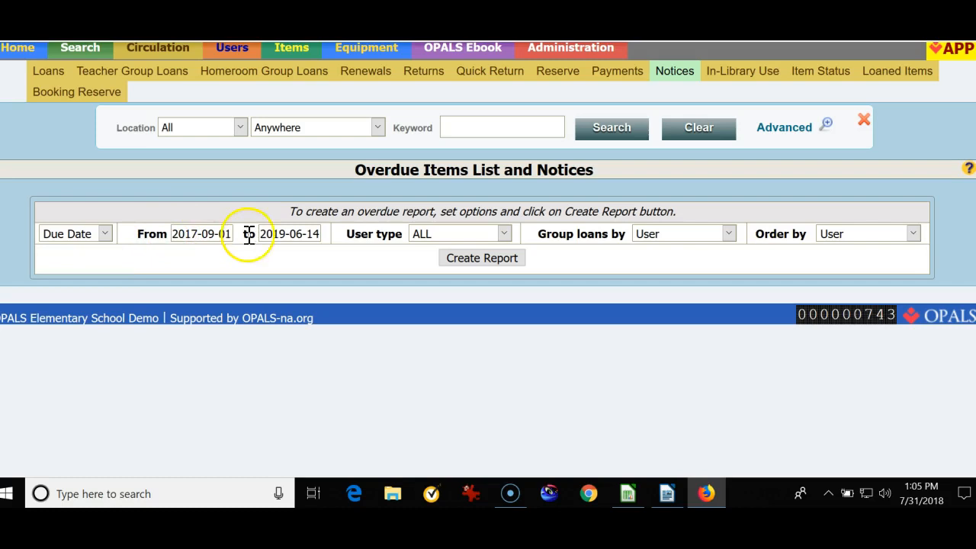
pyautogui.click(207, 233)
pyautogui.click(297, 235)
pyautogui.click(371, 238)
pyautogui.click(507, 233)
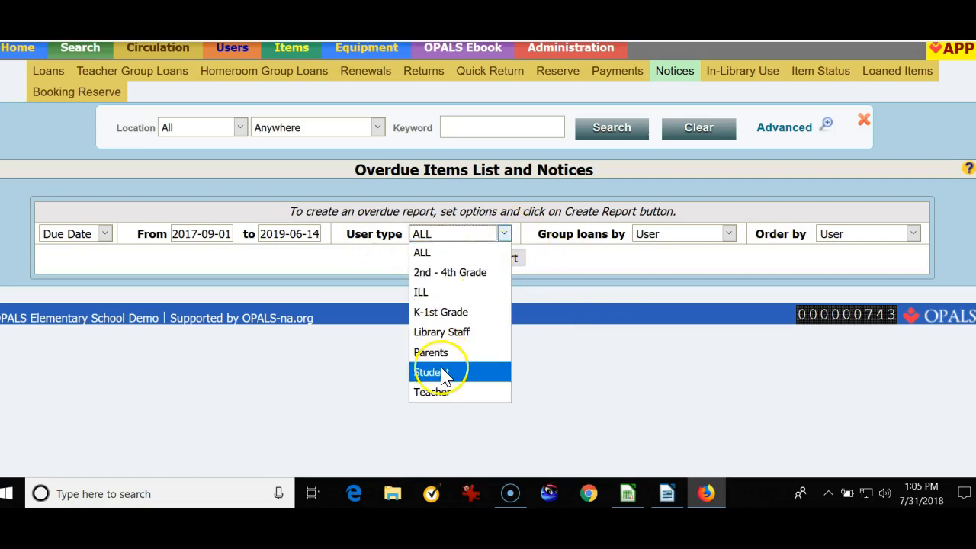
pyautogui.click(576, 398)
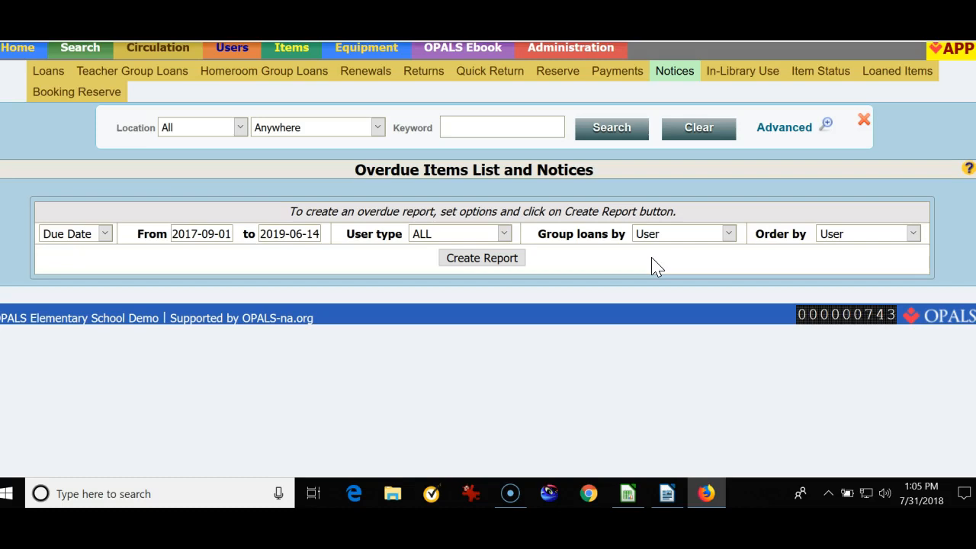
# Group the loans by Teacher and create the overdue report.
pyautogui.click(729, 235)
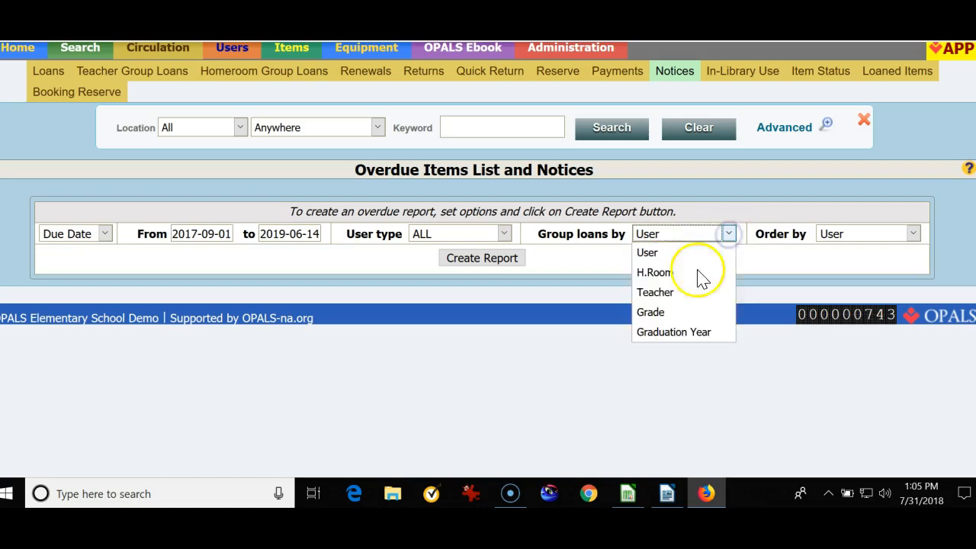
pyautogui.click(670, 293)
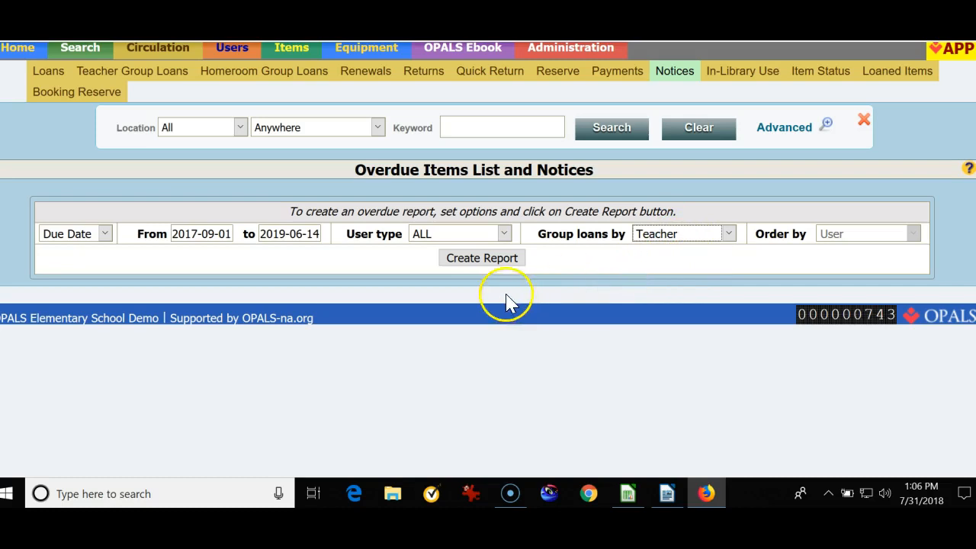
pyautogui.click(478, 259)
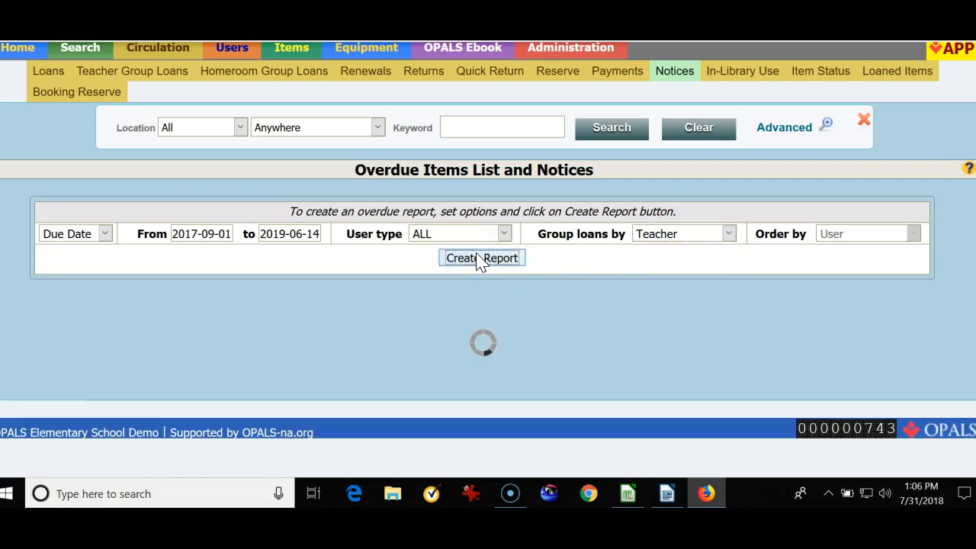
pyautogui.scroll(-2, 479, 261)
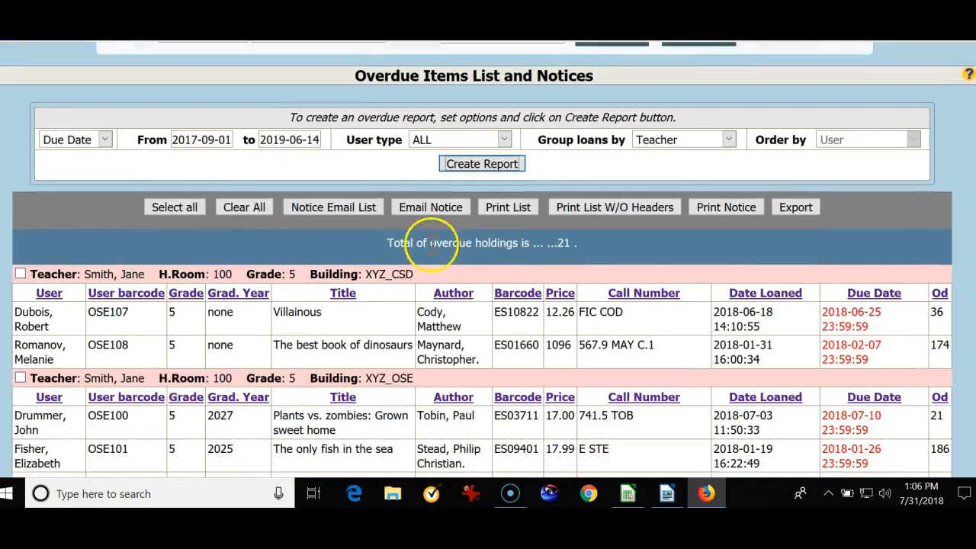
pyautogui.moveTo(391, 242); pyautogui.dragTo(616, 249)
pyautogui.click(616, 249)
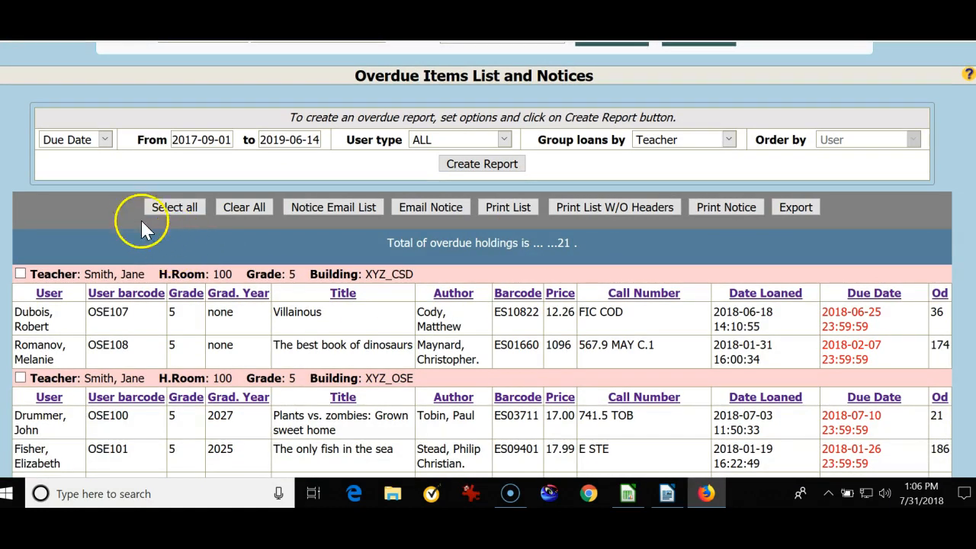
# Select all teacher groups in the overdue report and open the print options for their notices.
pyautogui.click(176, 208)
pyautogui.scroll(-2, 26, 264)
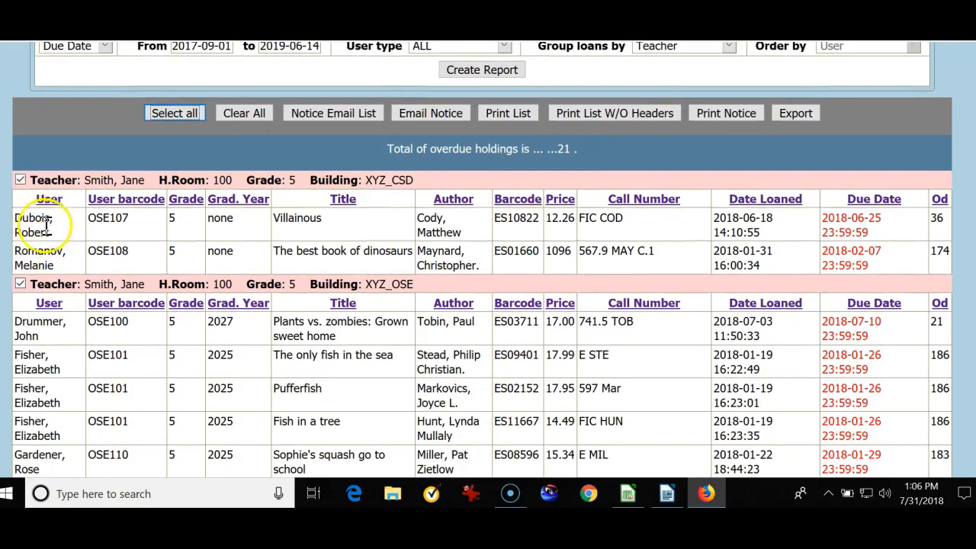
pyautogui.scroll(-3, 26, 290)
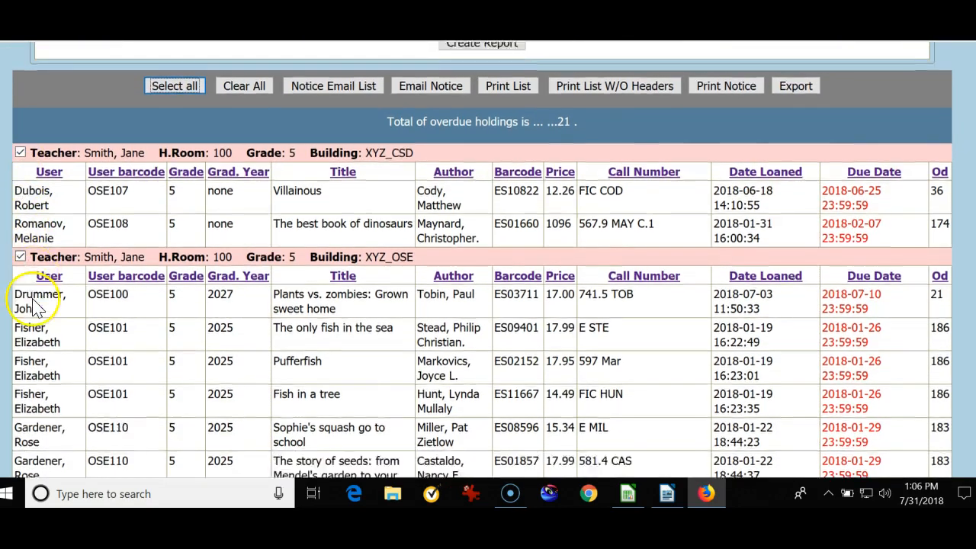
pyautogui.scroll(5, 33, 301)
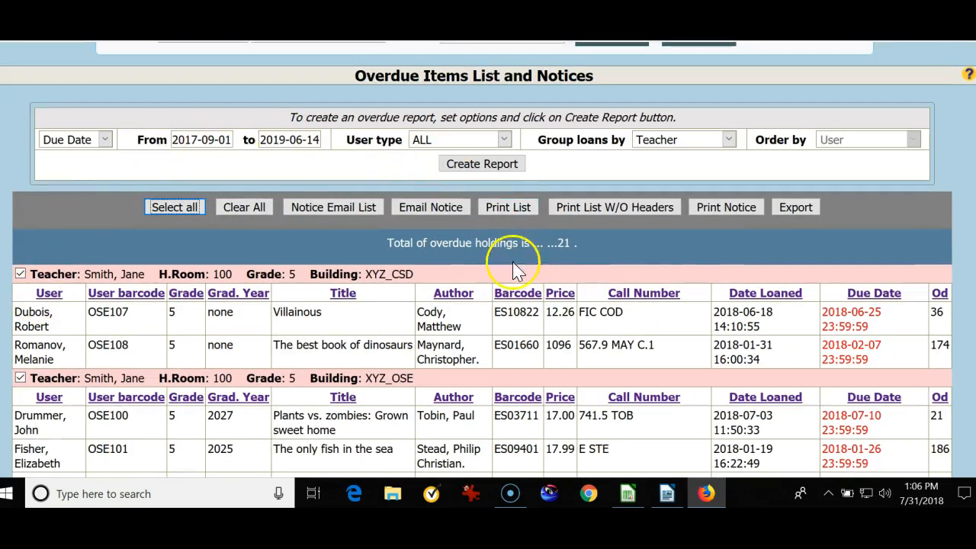
pyautogui.click(728, 209)
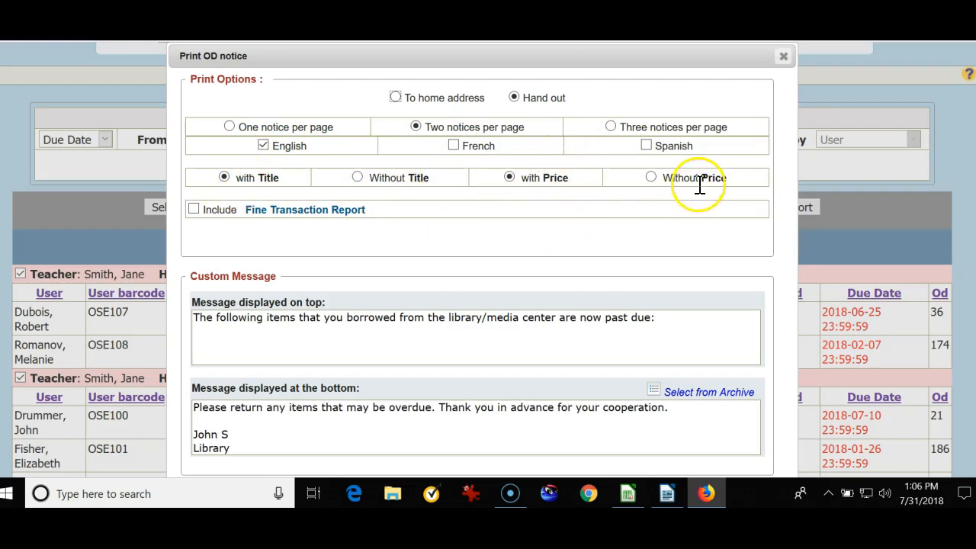
# Change the end of the notice's top message to "now past due. Please return items as soon as possible".
pyautogui.scroll(-2, 593, 248)
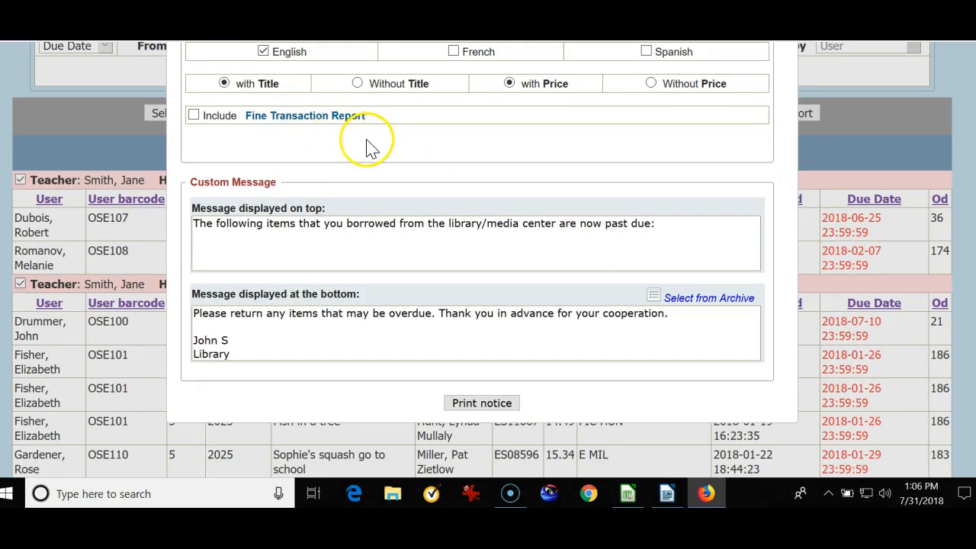
pyautogui.scroll(-2, 380, 160)
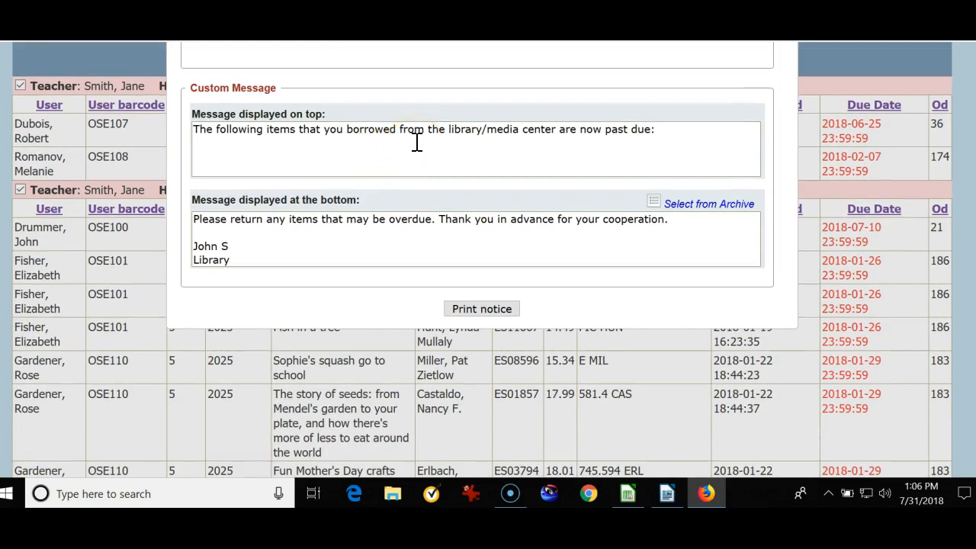
pyautogui.click(660, 130)
pyautogui.press('BackSpace')
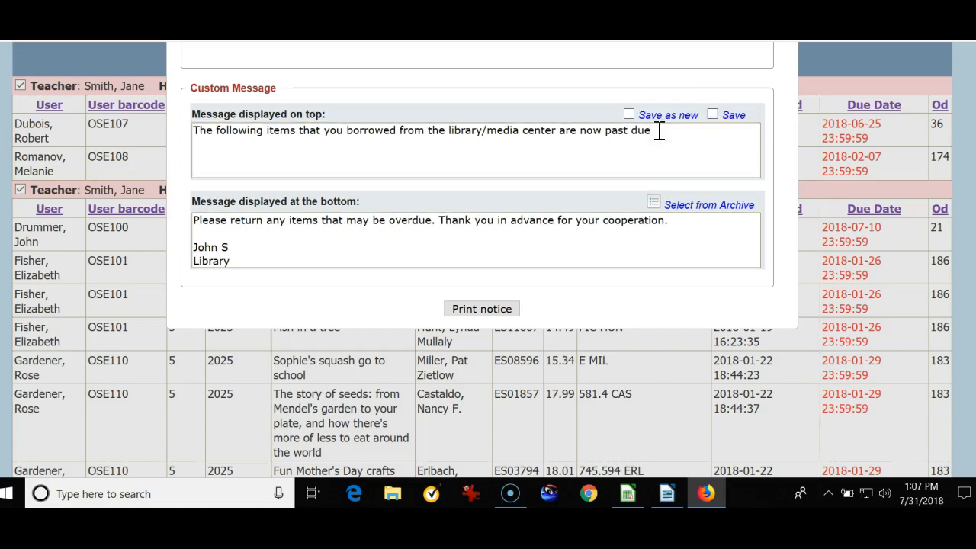
pyautogui.click(662, 133)
pyautogui.write('. Please return items as soon as possible')
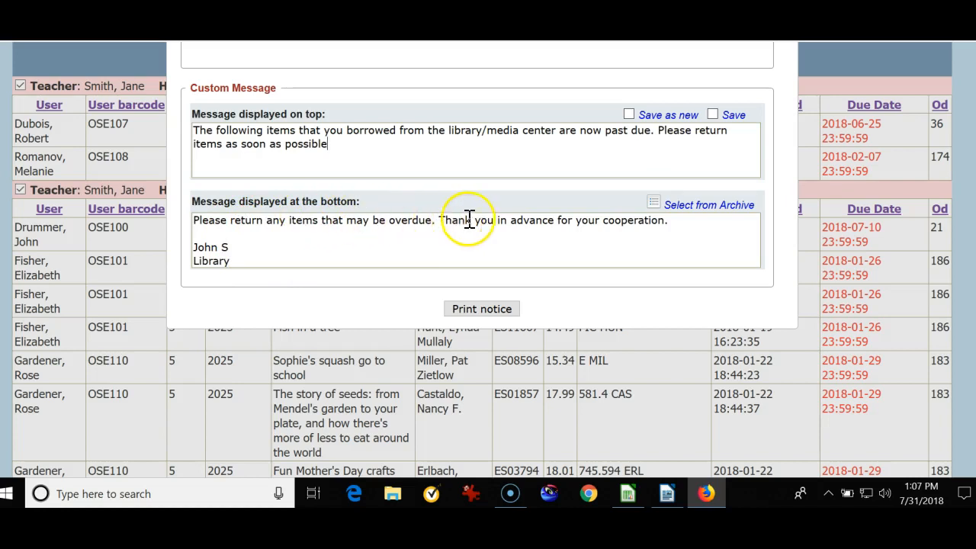
# Remove the blank line above the signature in the bottom message and add a phone number below the sender's name.
pyautogui.click(208, 233)
pyautogui.press('BackSpace')
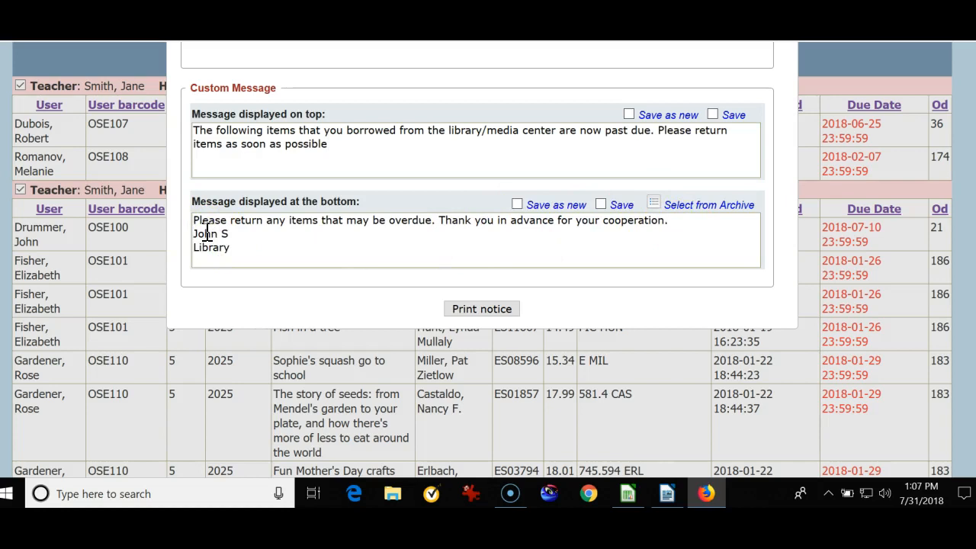
pyautogui.click(232, 234)
pyautogui.press('Return')
pyautogui.write('333-333-3333')
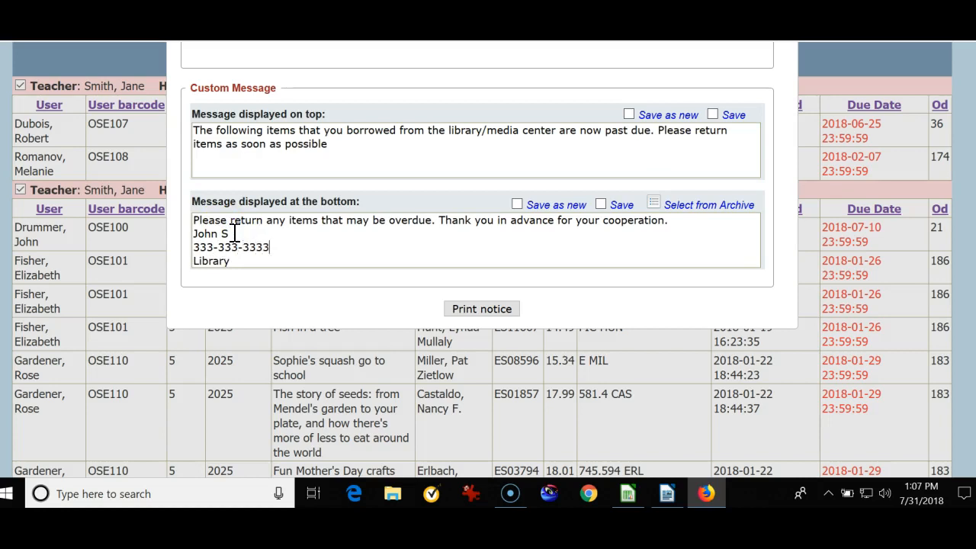
# Set the top and bottom messages to save as new and generate the printable overdue notices.
pyautogui.click(629, 115)
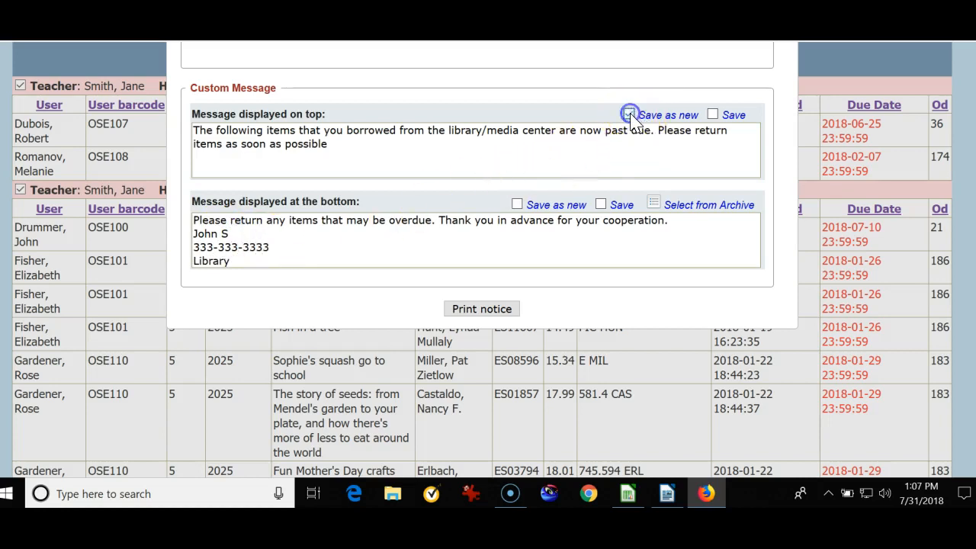
pyautogui.click(517, 205)
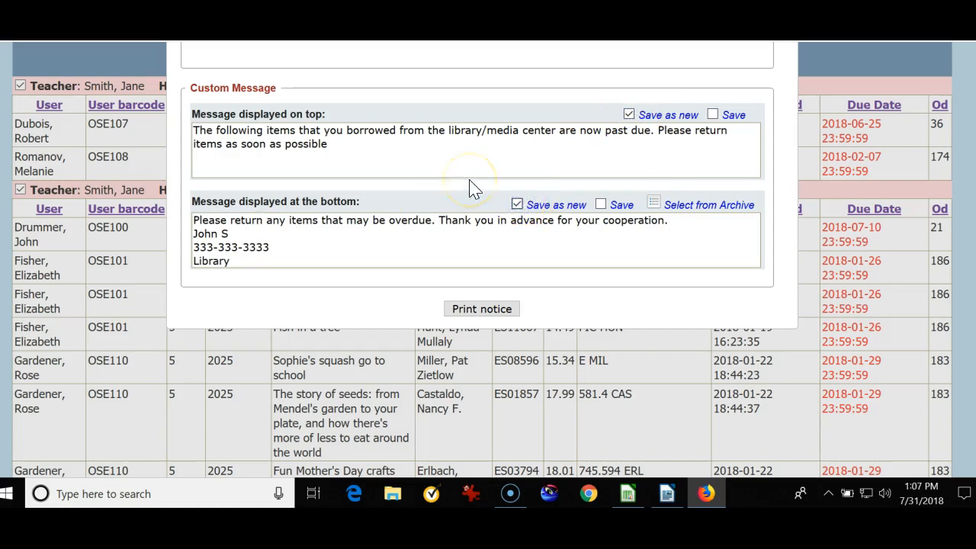
pyautogui.click(488, 313)
pyautogui.click(482, 311)
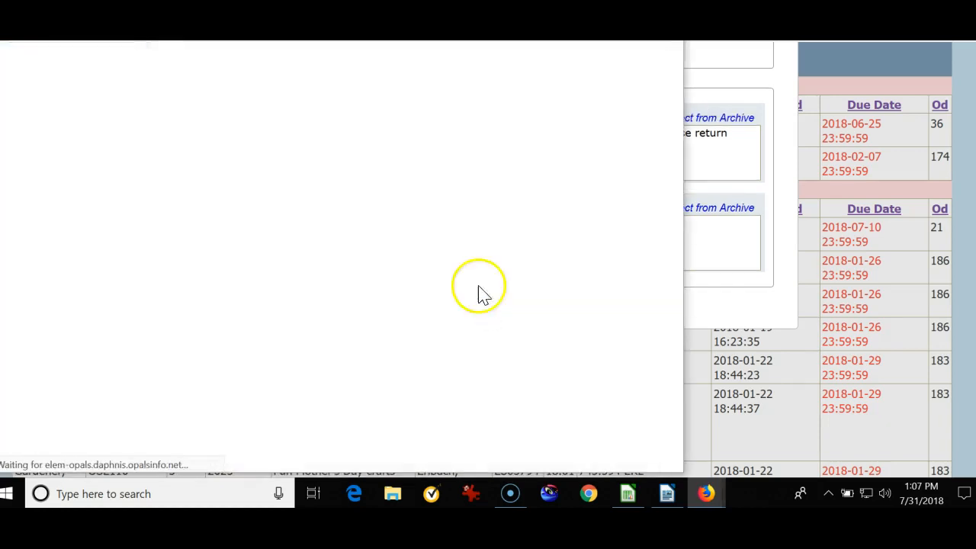
pyautogui.moveTo(359, 53); pyautogui.dragTo(492, 57)
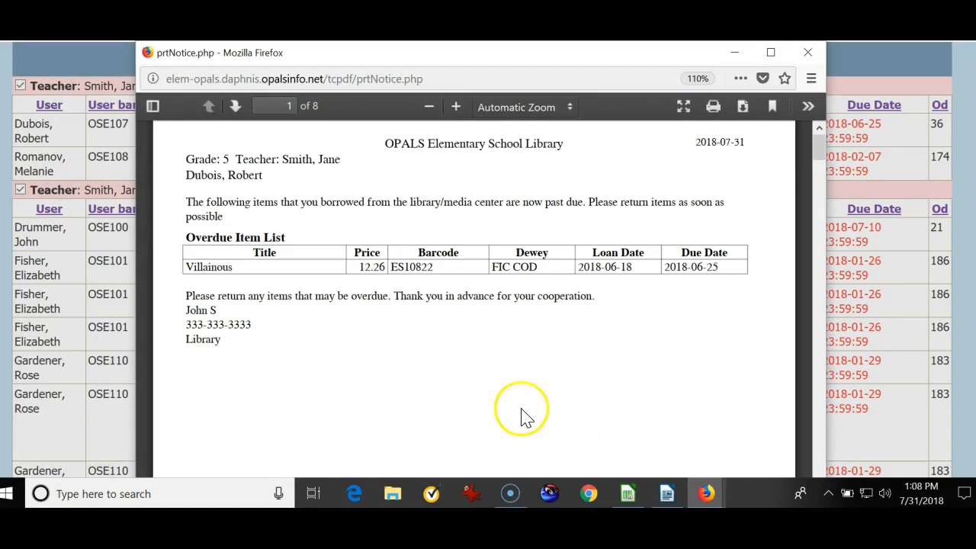
# Examine the generated notices for the teacher and student details, the custom messages and each overdue item list.
pyautogui.moveTo(241, 159); pyautogui.dragTo(342, 160)
pyautogui.moveTo(183, 186); pyautogui.dragTo(279, 183)
pyautogui.click(284, 185)
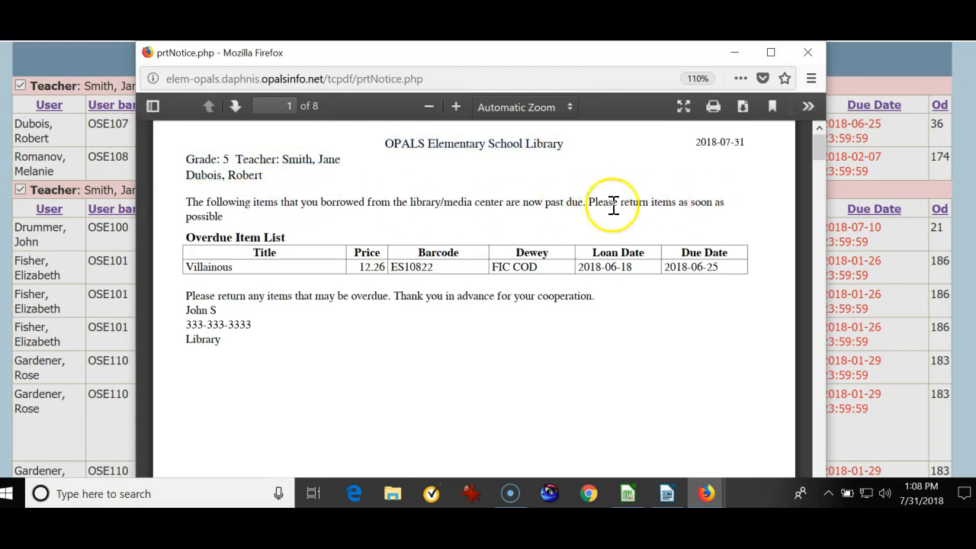
pyautogui.moveTo(185, 295); pyautogui.dragTo(235, 327)
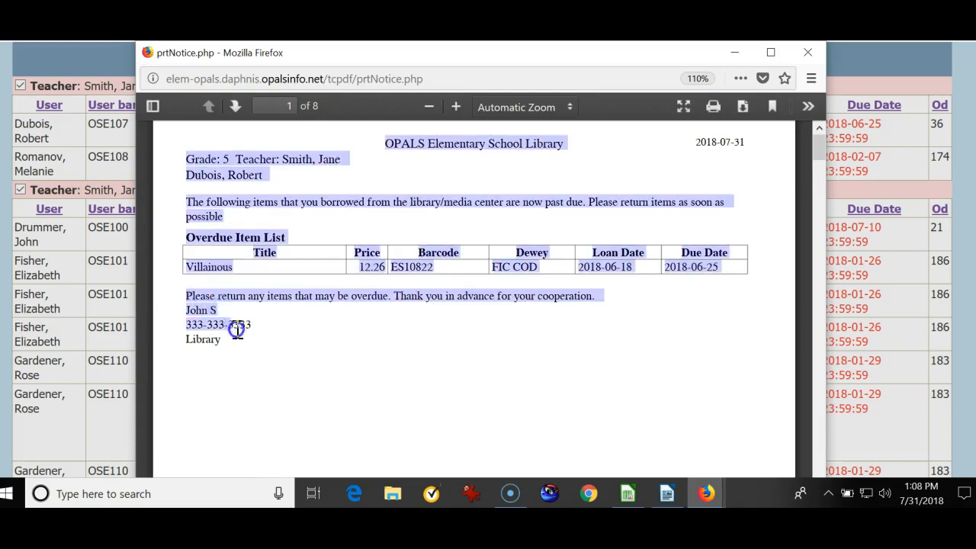
pyautogui.click(257, 367)
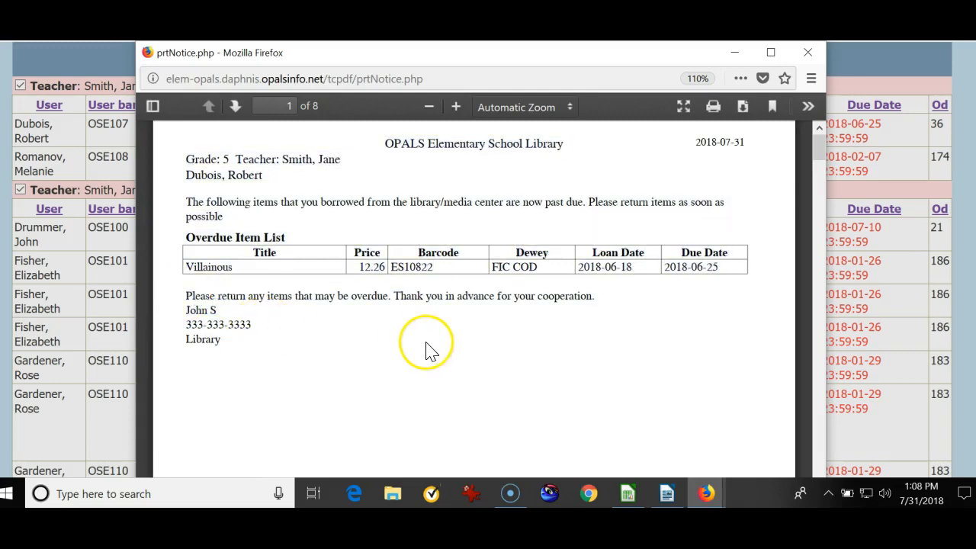
pyautogui.scroll(-8, 428, 351)
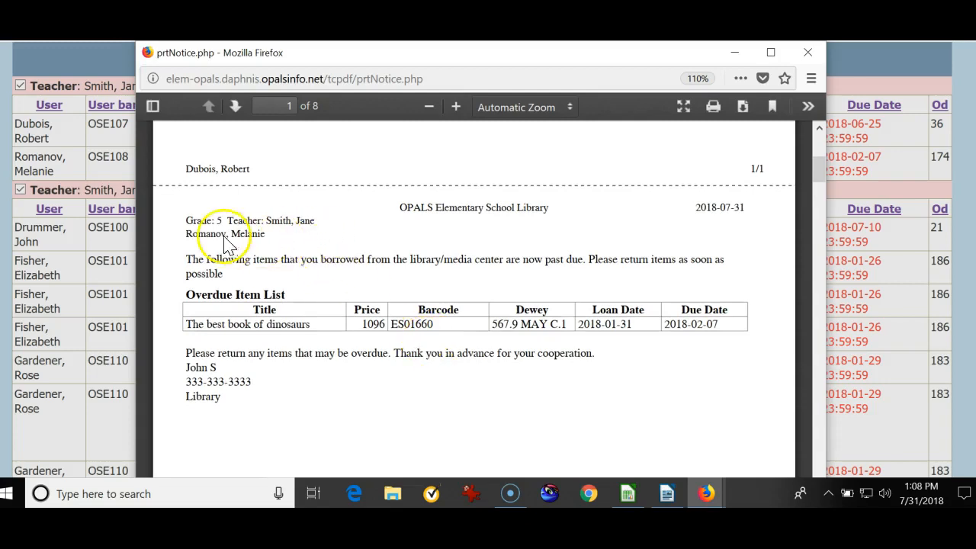
pyautogui.scroll(-1, 263, 242)
pyautogui.scroll(-10, 263, 243)
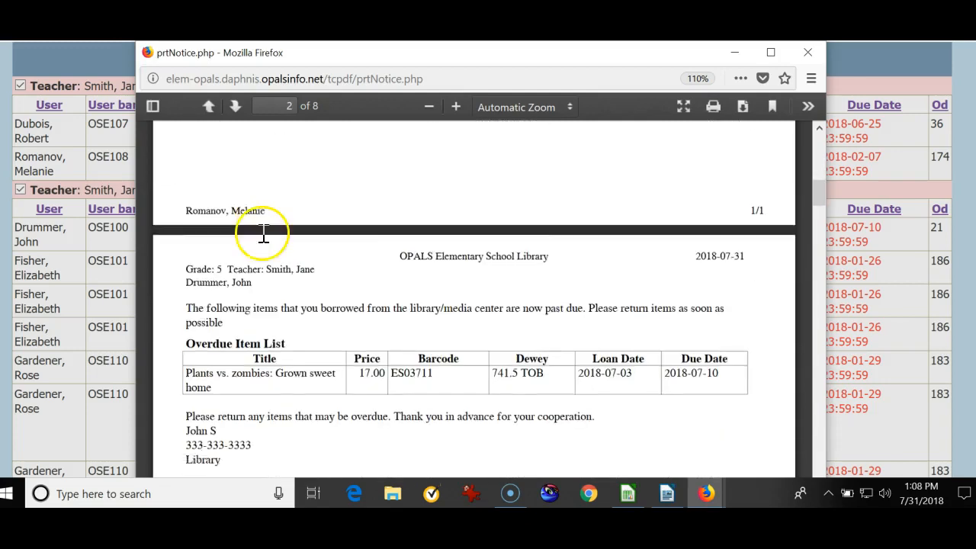
pyautogui.scroll(-10, 263, 241)
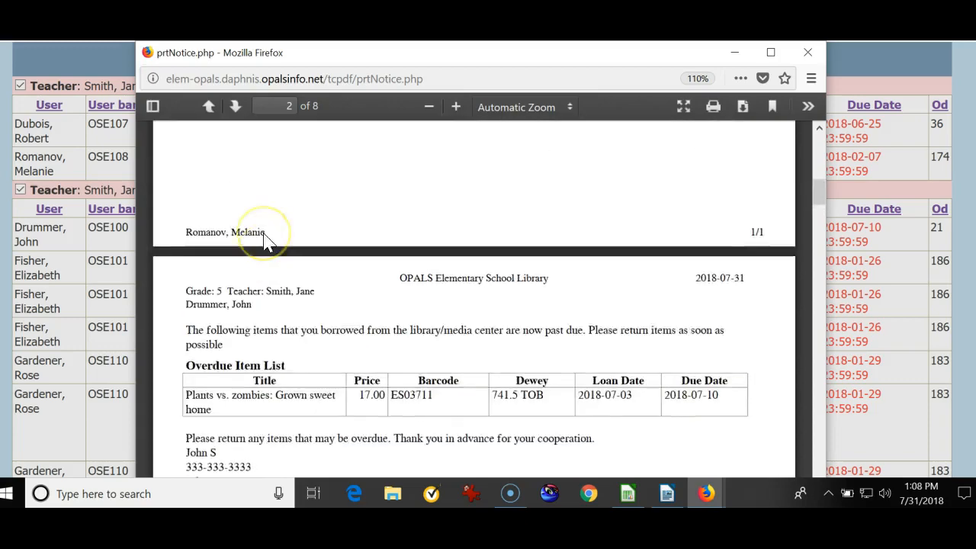
pyautogui.scroll(-7, 264, 243)
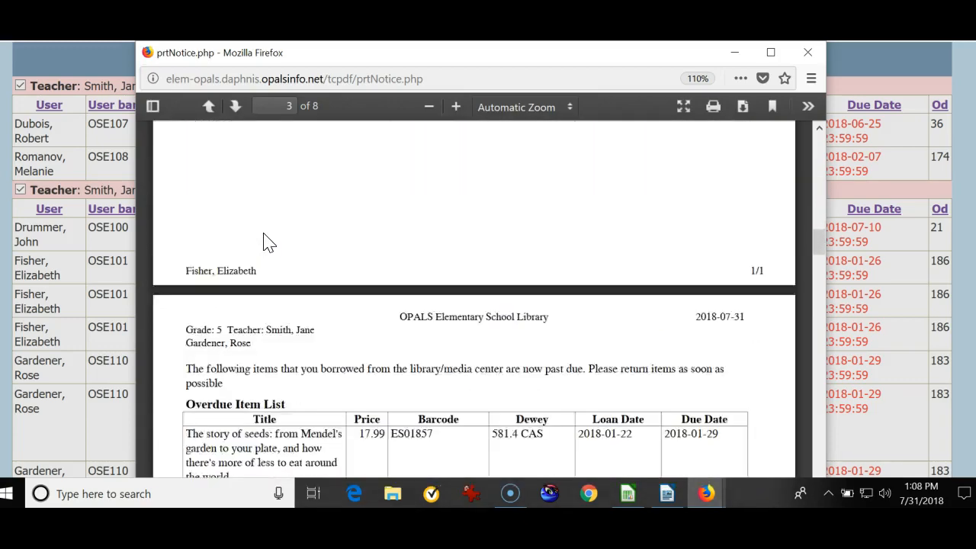
pyautogui.scroll(-10, 303, 260)
pyautogui.scroll(-20, 303, 259)
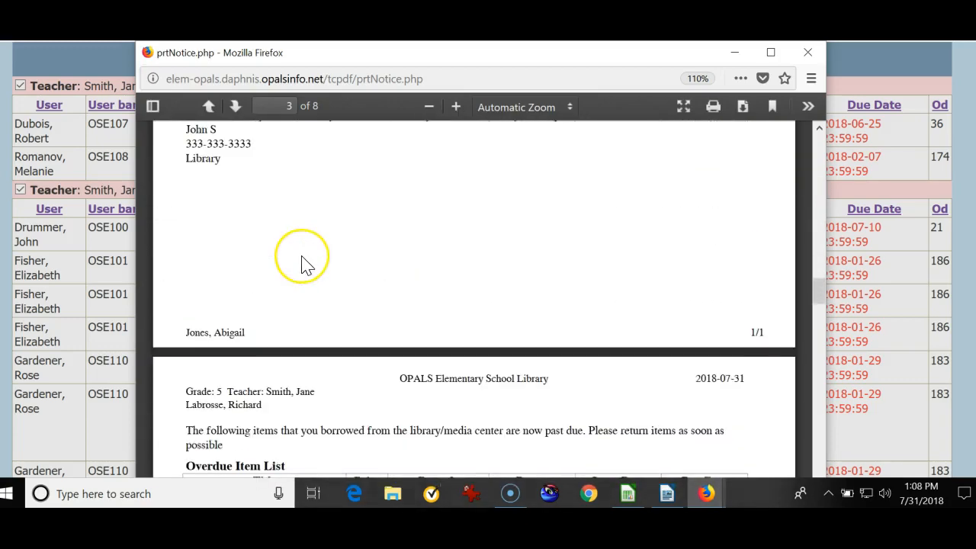
pyautogui.scroll(-10, 303, 265)
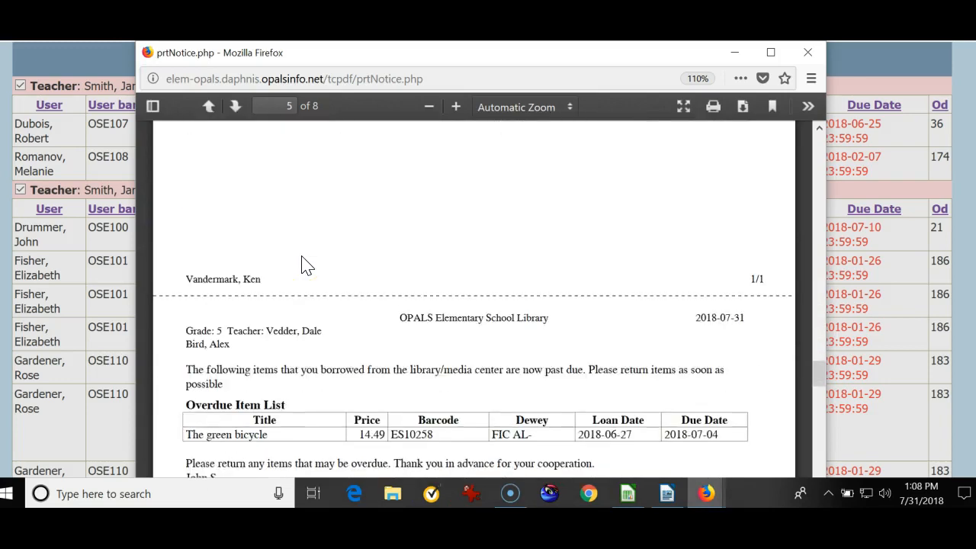
pyautogui.scroll(9, 303, 265)
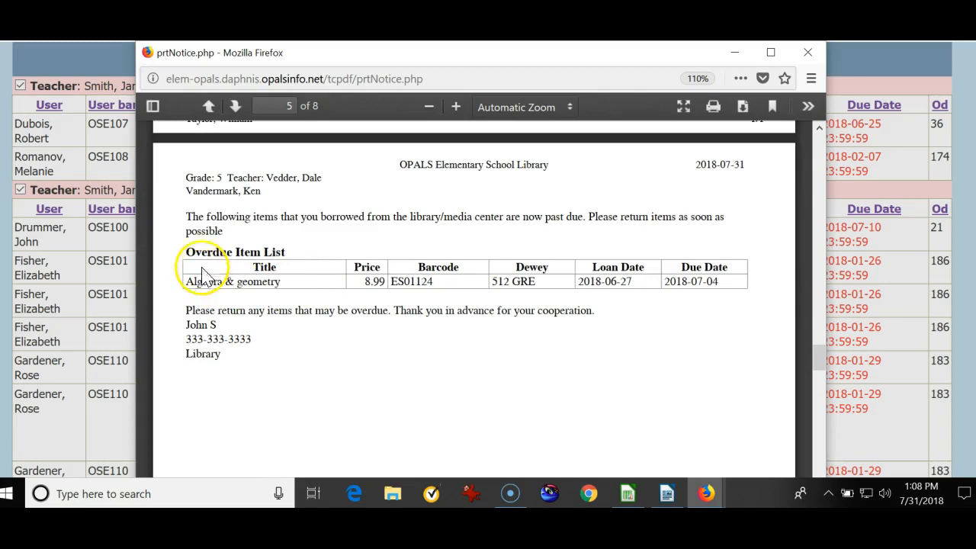
pyautogui.moveTo(187, 221); pyautogui.dragTo(252, 223)
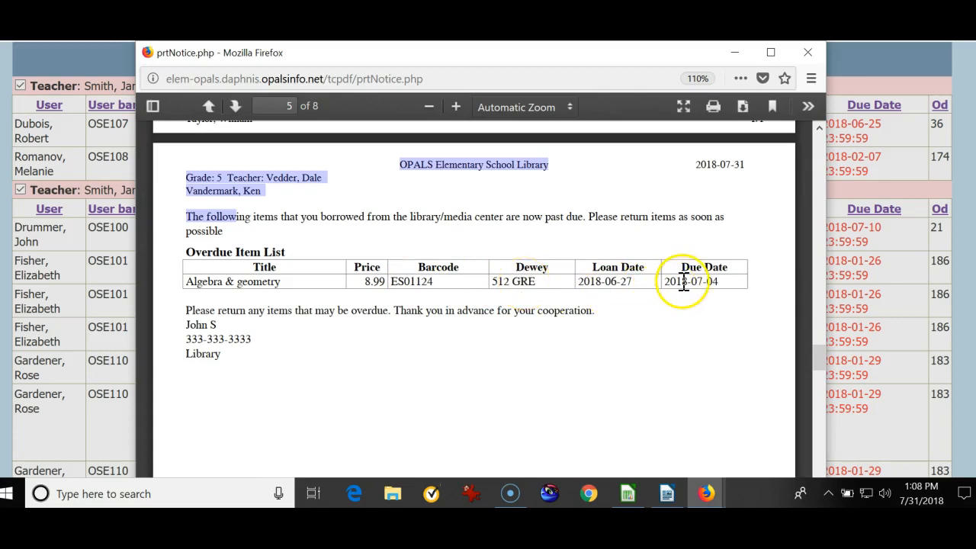
# Close the generated notices and the print options for the overdue notice.
pyautogui.scroll(3, 661, 312)
pyautogui.click(808, 52)
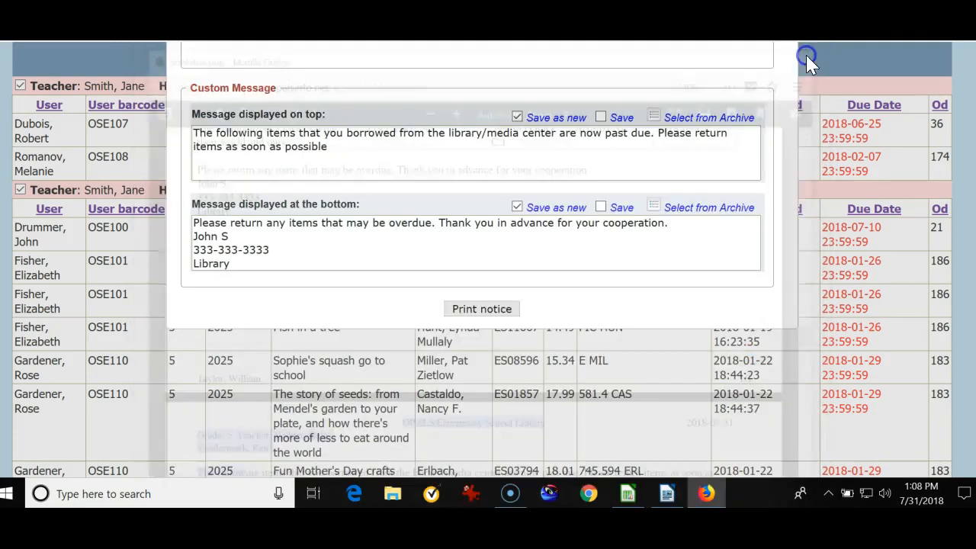
pyautogui.scroll(4, 806, 207)
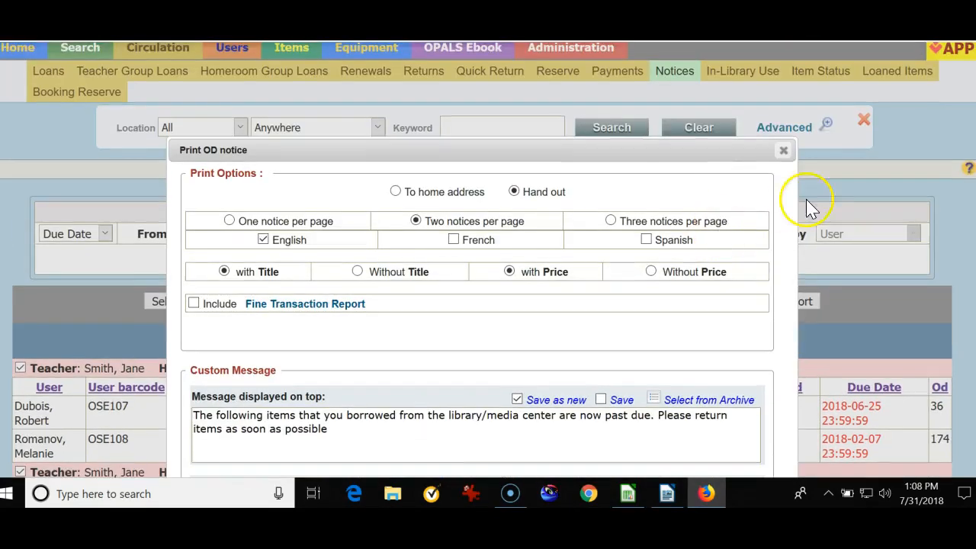
pyautogui.click(784, 149)
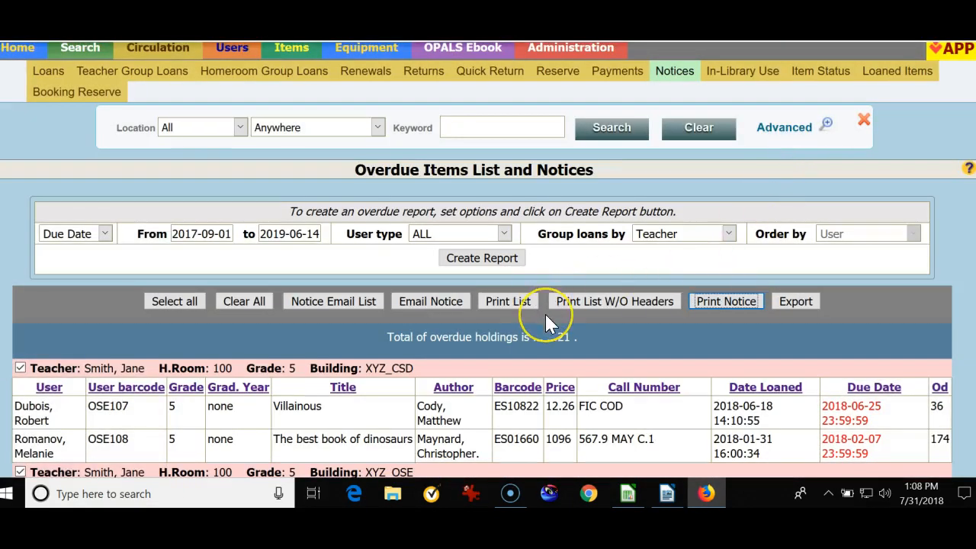
# Reopen the overdue notice print options, add a period at the end of the top message and set that message to Save.
pyautogui.click(724, 302)
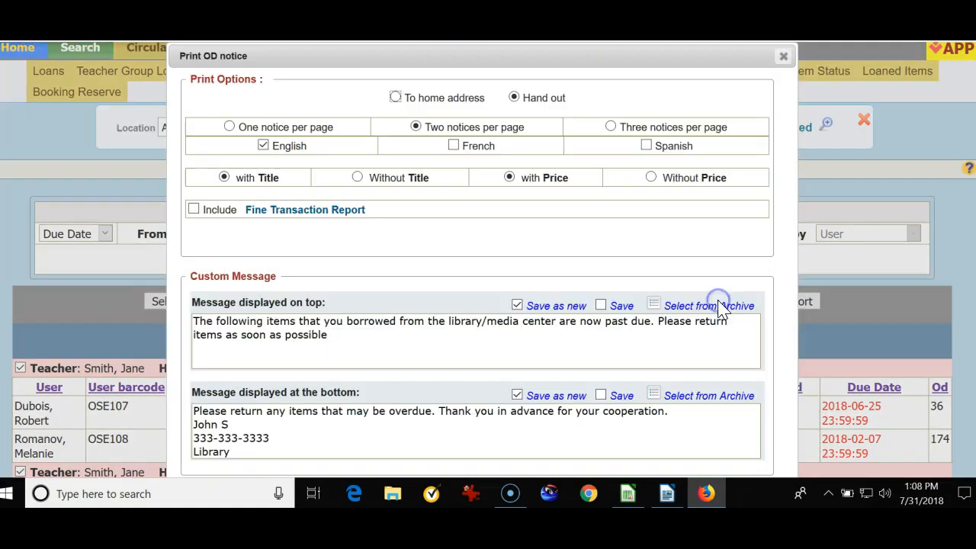
pyautogui.click(333, 338)
pyautogui.click(396, 364)
pyautogui.click(601, 306)
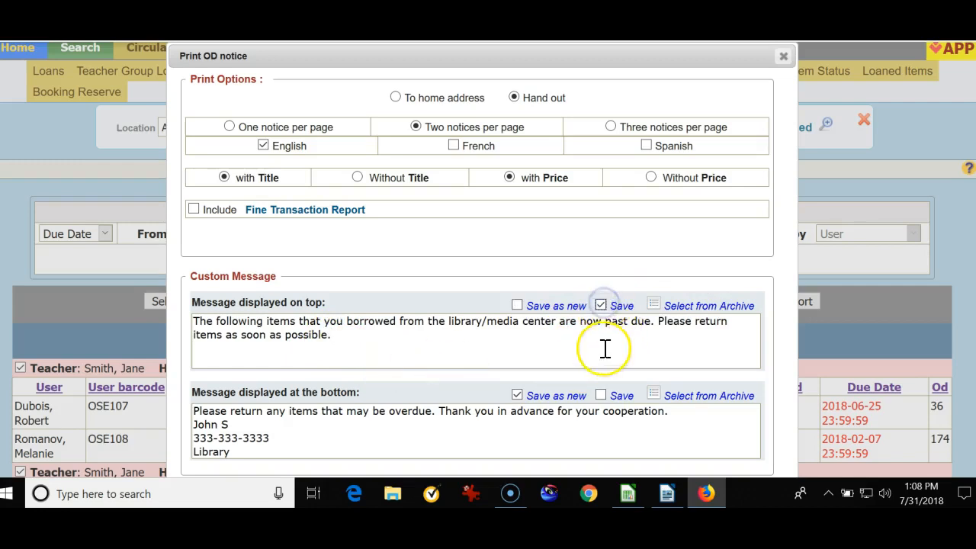
# Generate the printable overdue notices with the corrected message, and close both the preview and the print options.
pyautogui.scroll(-2, 599, 348)
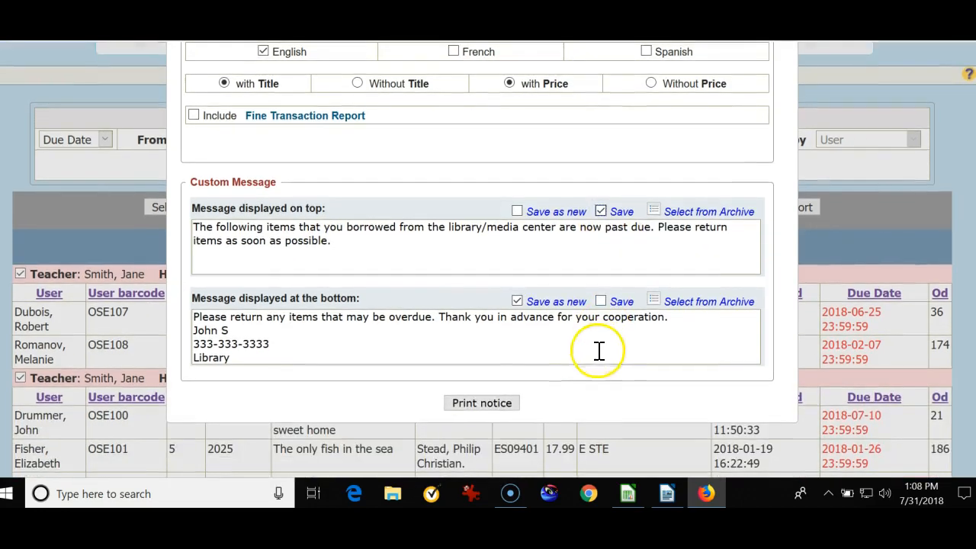
pyautogui.click(482, 403)
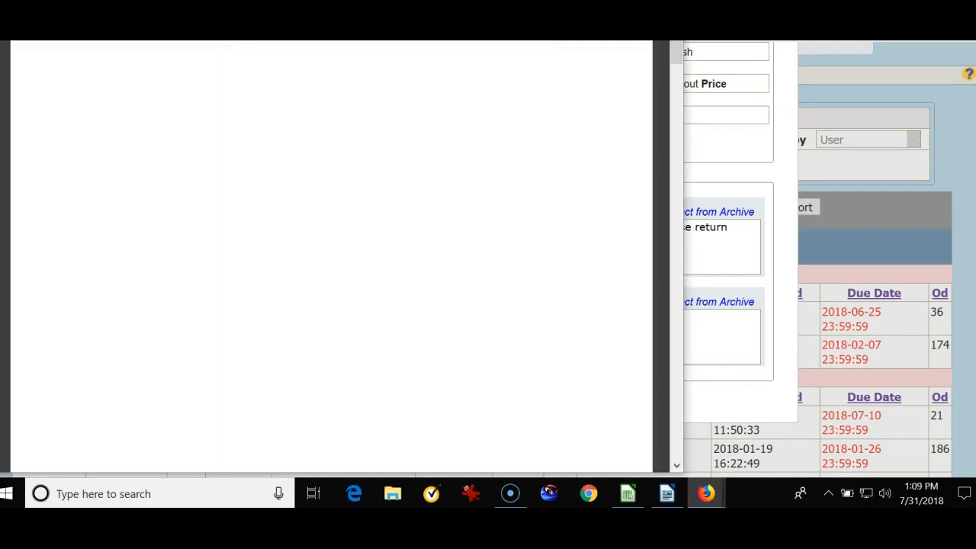
pyautogui.click(668, 16)
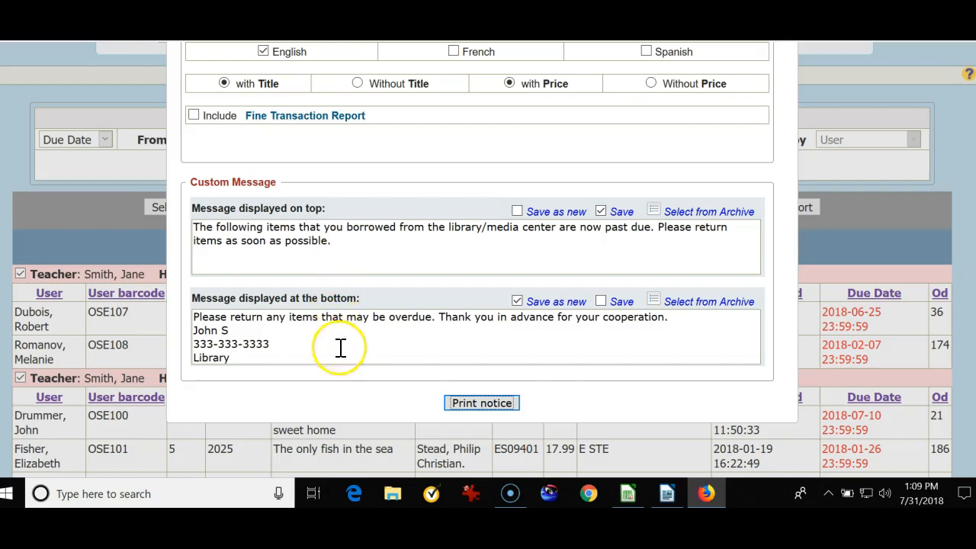
pyautogui.scroll(5, 728, 300)
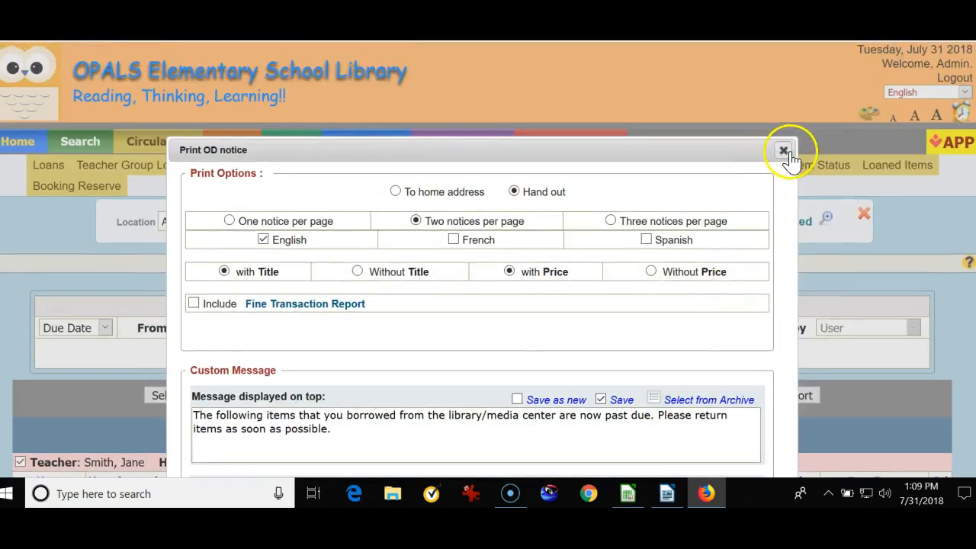
pyautogui.click(783, 148)
# Group the loans by User and create the overdue report.
pyautogui.scroll(-1, 643, 229)
pyautogui.scroll(-3, 643, 229)
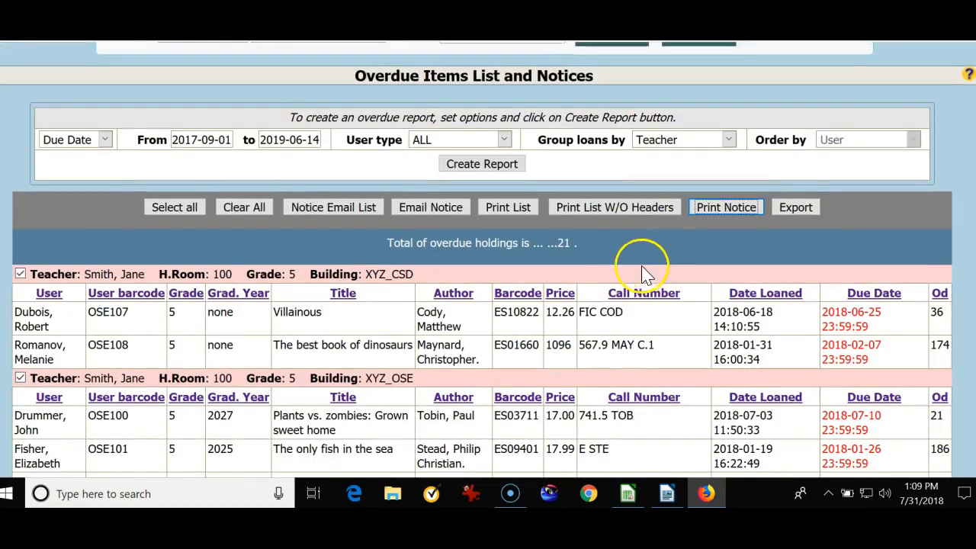
pyautogui.click(172, 214)
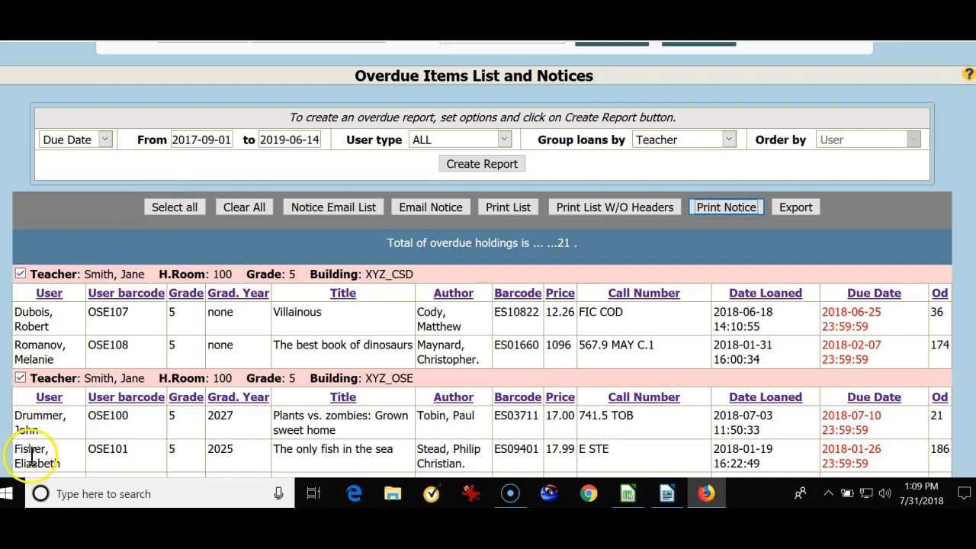
pyautogui.scroll(-2, 32, 448)
pyautogui.scroll(2, 31, 448)
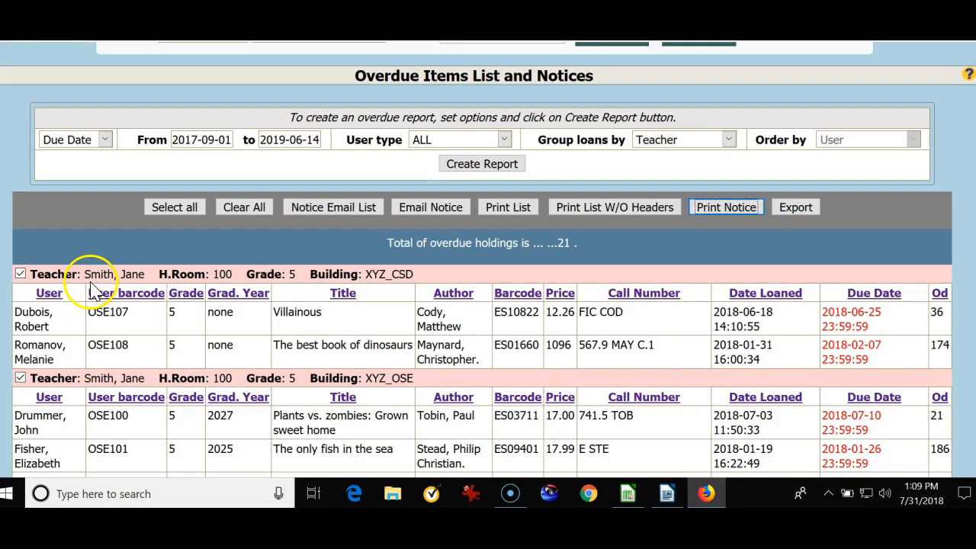
pyautogui.click(731, 141)
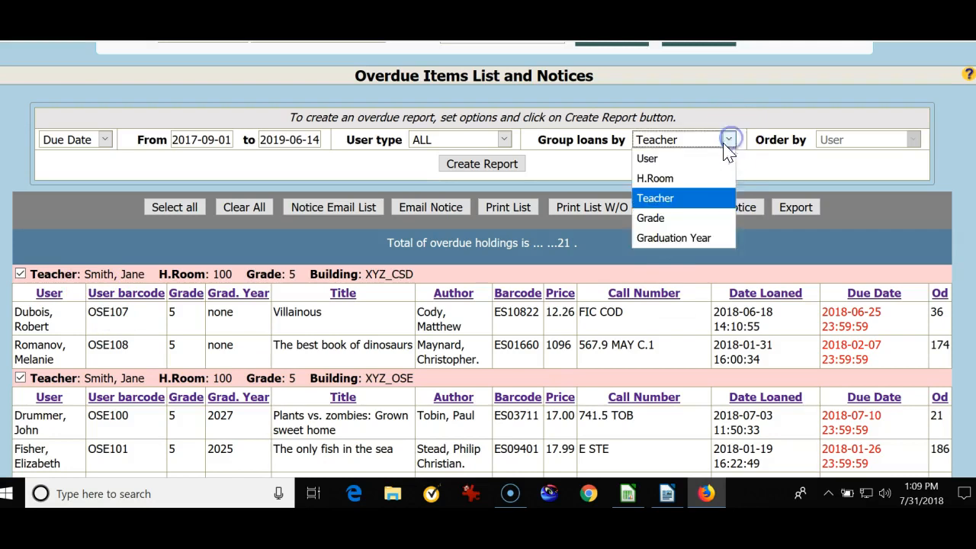
pyautogui.click(674, 162)
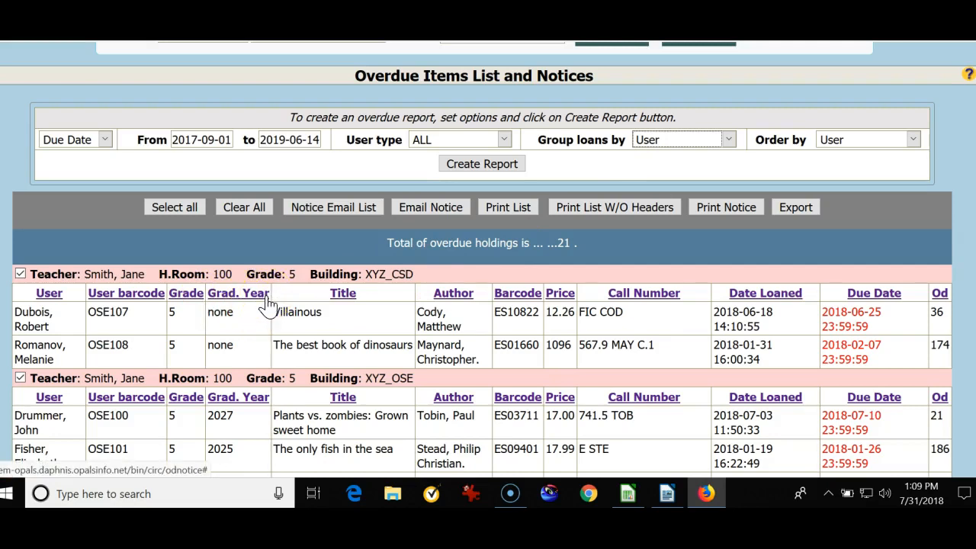
pyautogui.click(476, 164)
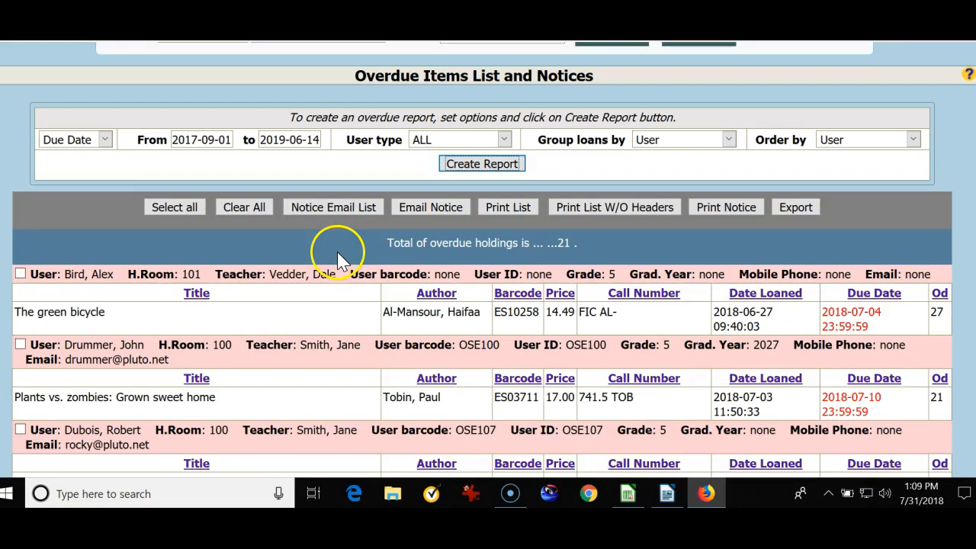
# Look through the overdue report grouped by user and select all its users.
pyautogui.scroll(-2, 123, 221)
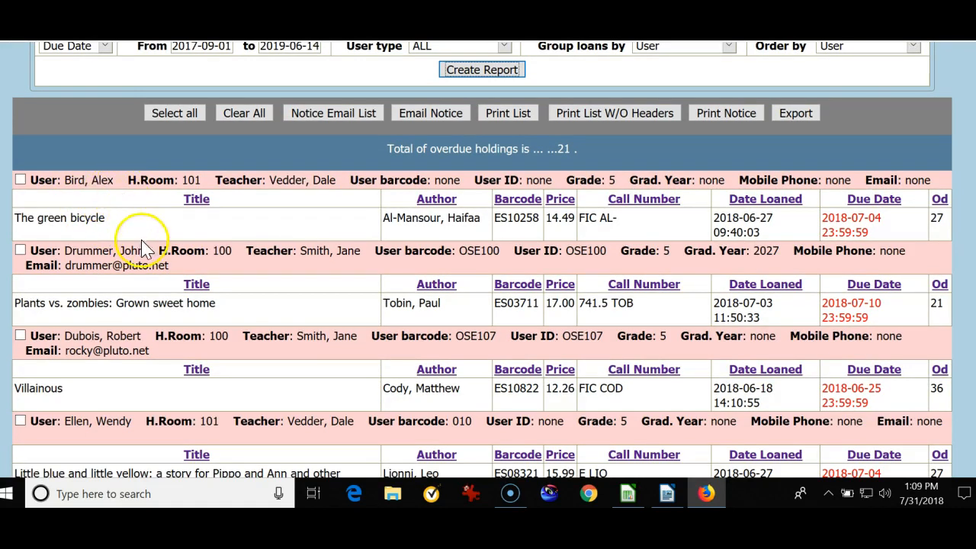
pyautogui.scroll(-1, 142, 252)
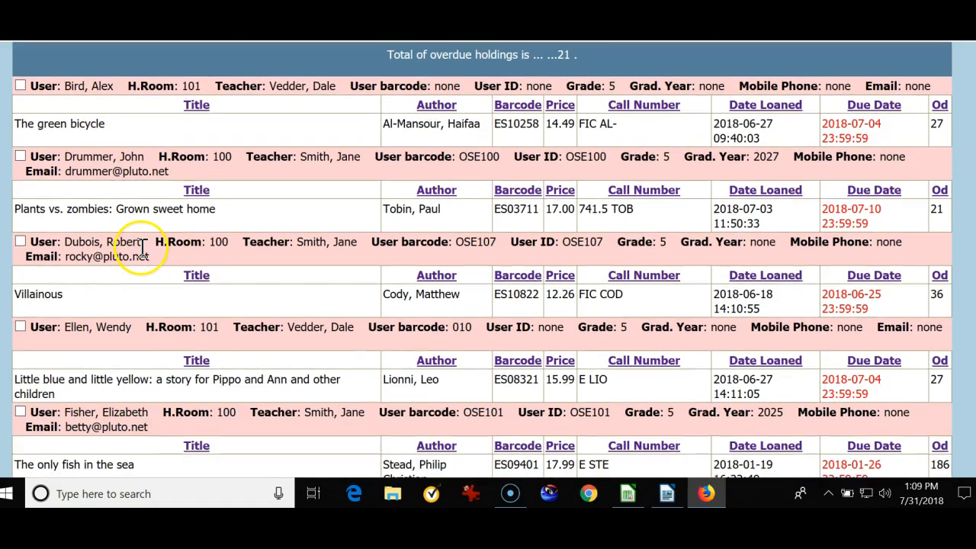
pyautogui.scroll(-1, 142, 250)
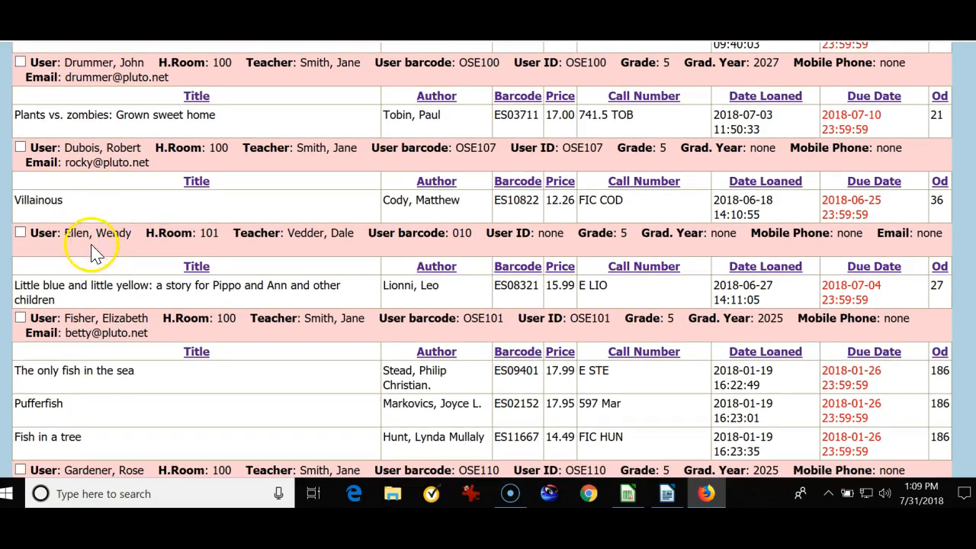
pyautogui.scroll(3, 92, 251)
pyautogui.click(169, 215)
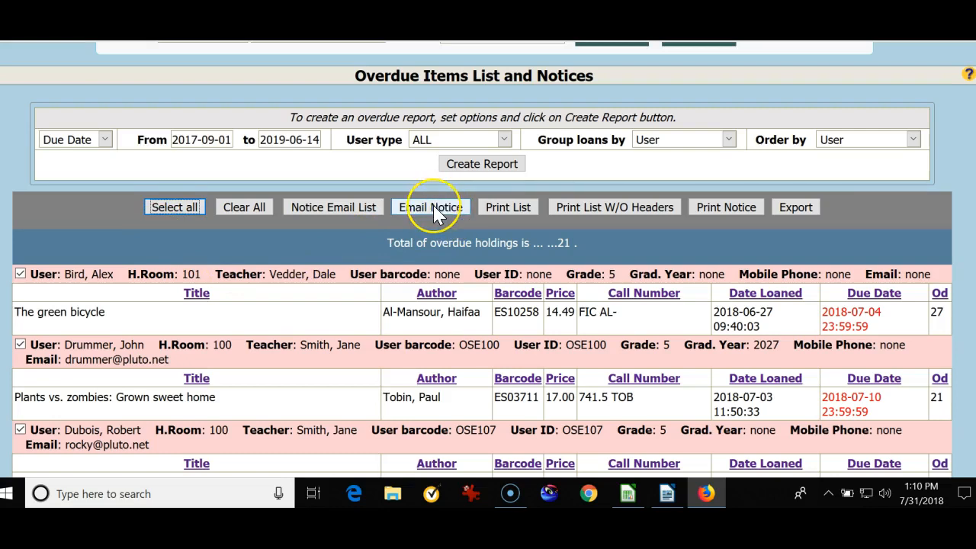
pyautogui.click(376, 236)
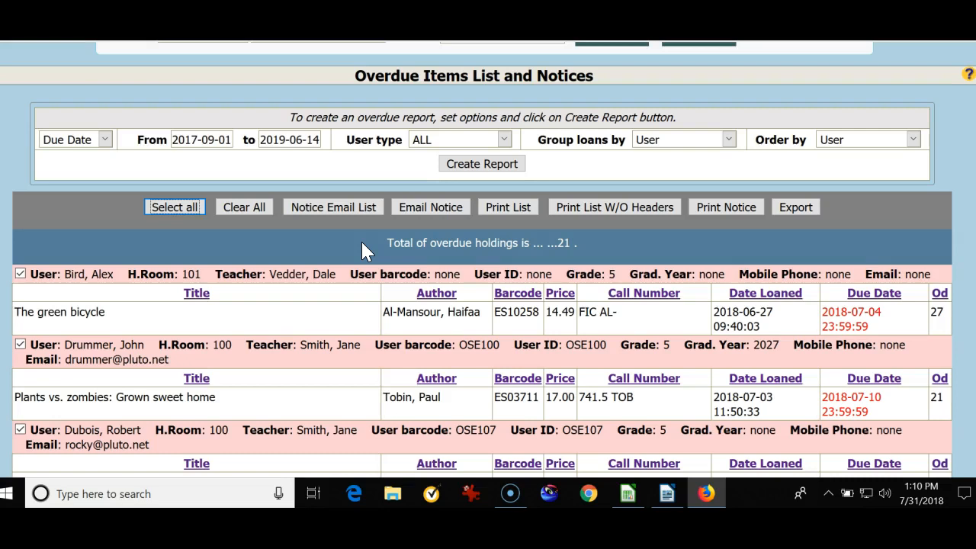
# Email the overdue notices to the selected students with the default English, title and price options and the default messages.
pyautogui.click(433, 207)
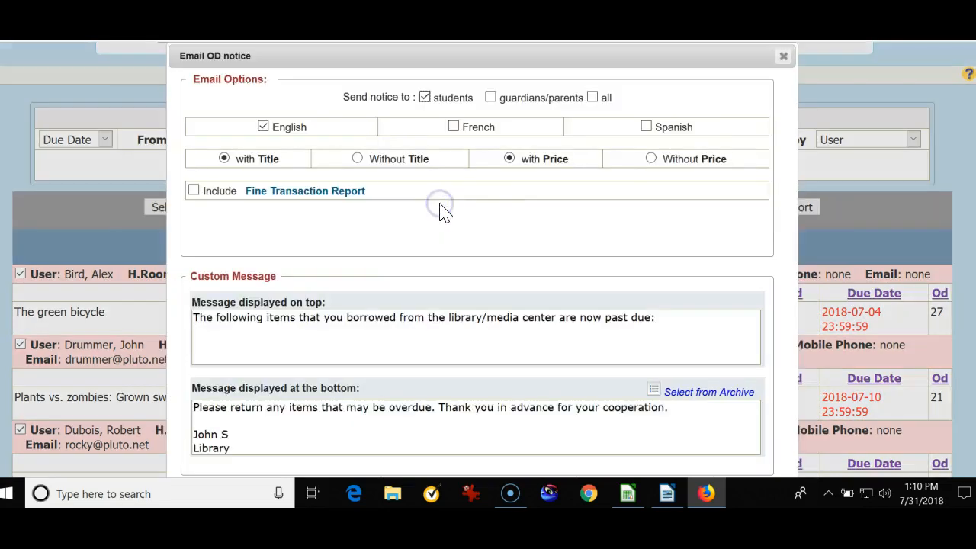
pyautogui.scroll(-2, 506, 259)
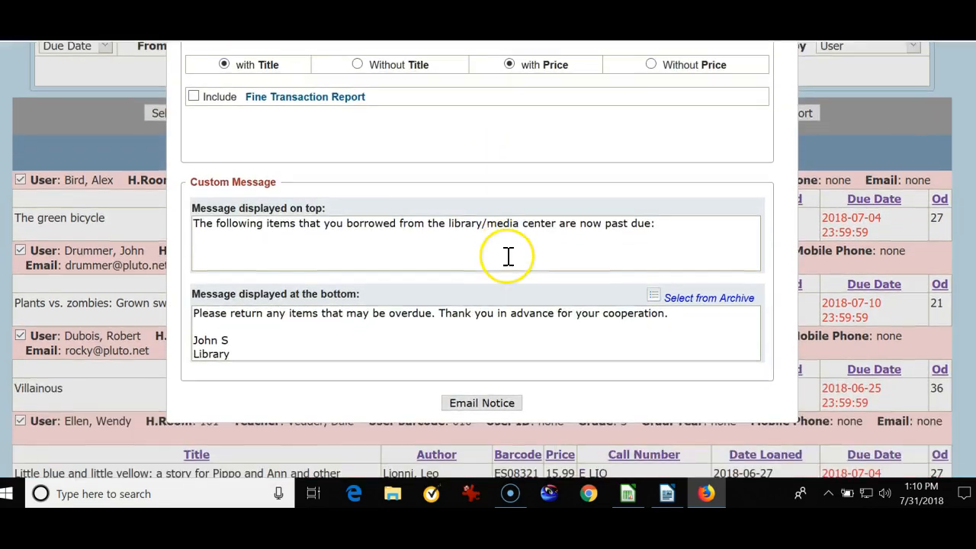
pyautogui.click(500, 404)
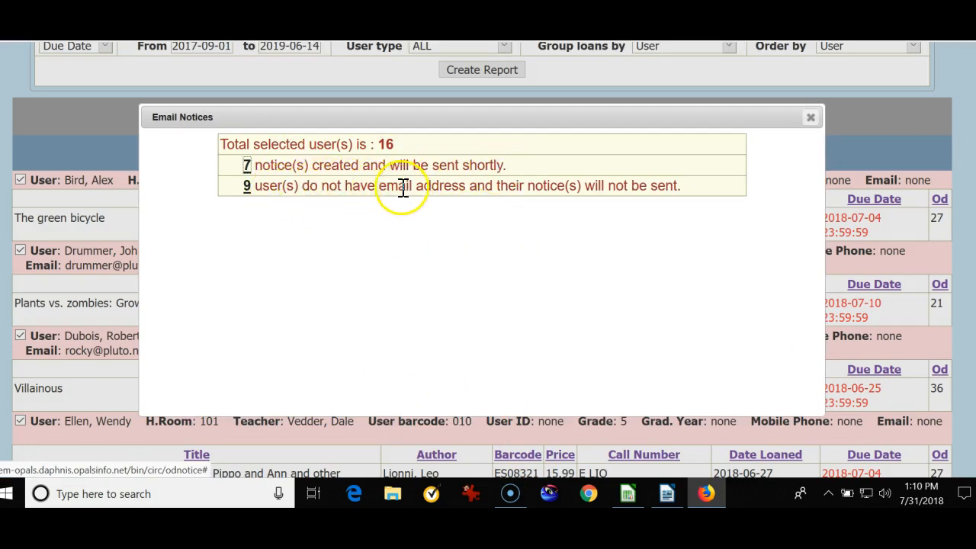
# Open the list of users without an email address from the email summary, review it and return to the overdue notices page.
pyautogui.click(246, 186)
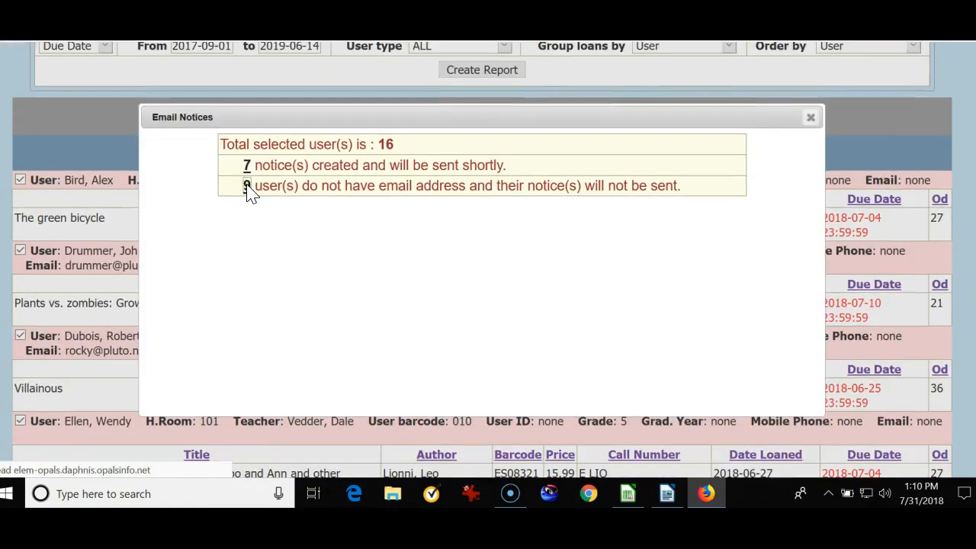
pyautogui.click(247, 186)
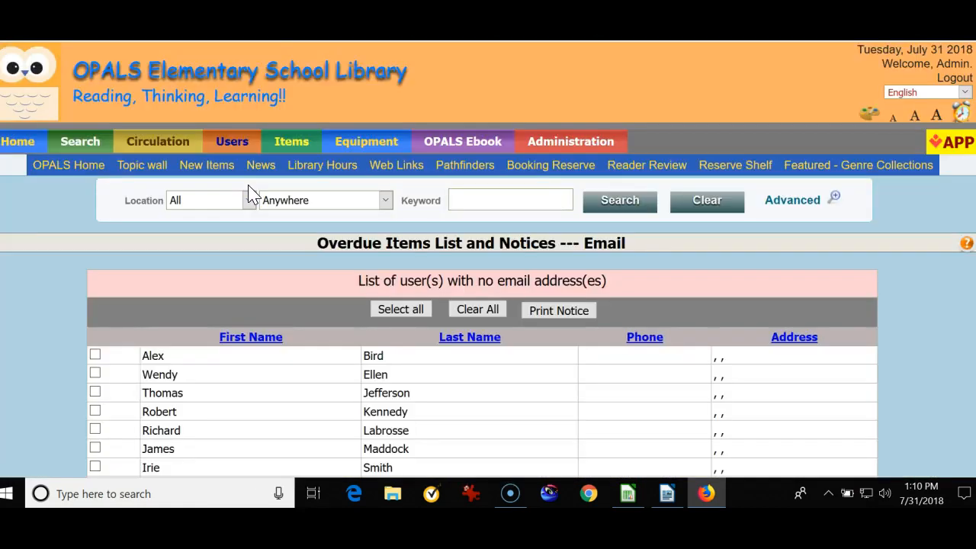
pyautogui.scroll(-3, 254, 194)
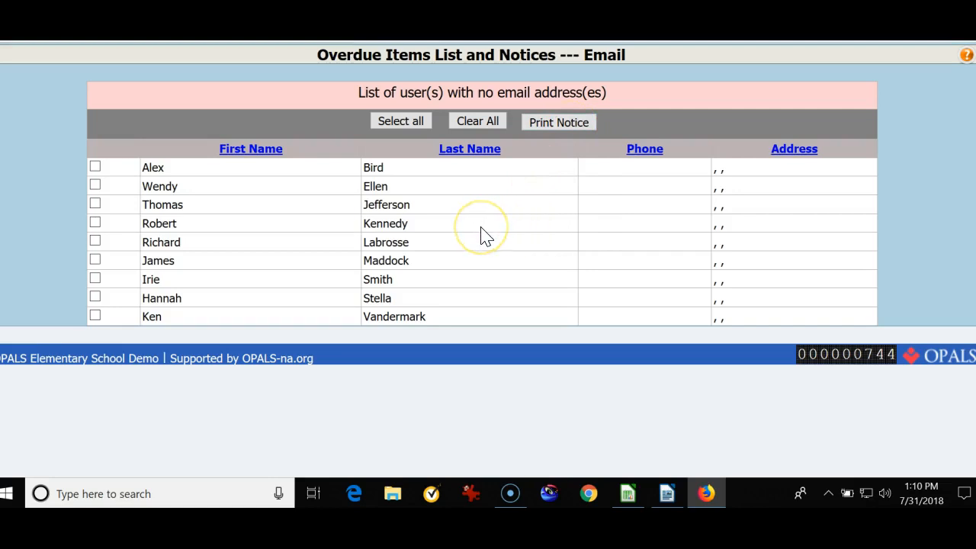
pyautogui.scroll(5, 482, 236)
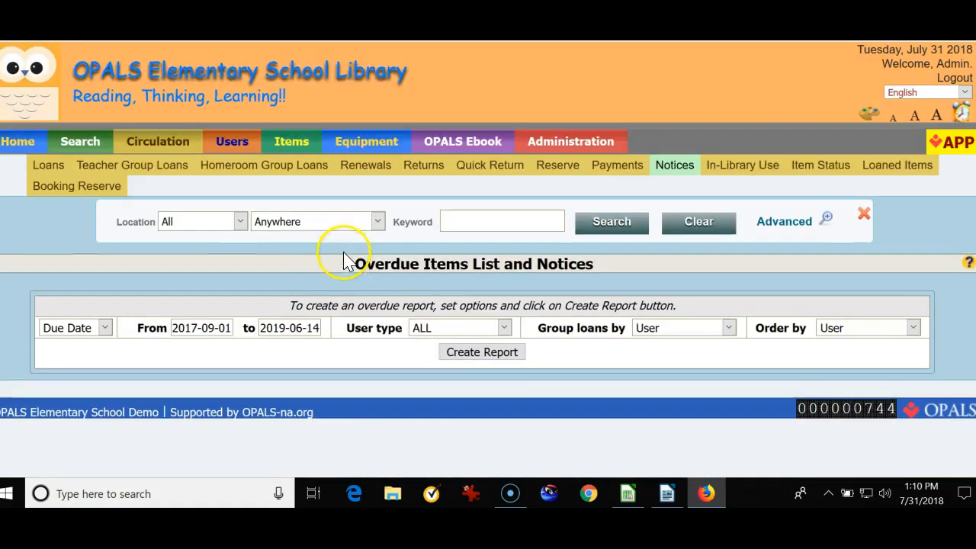
# Create the overdue report grouped by User again and select every user in it.
pyautogui.scroll(-2, 555, 259)
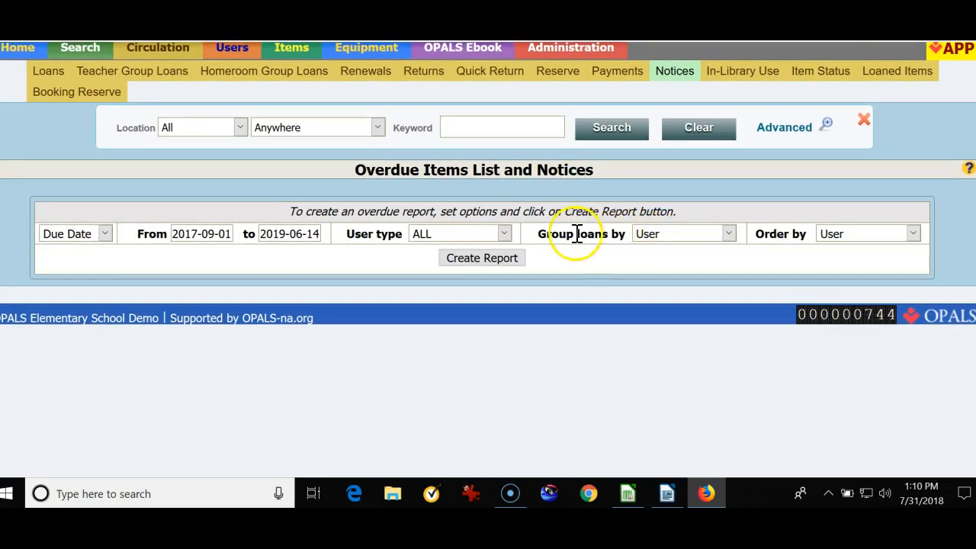
pyautogui.click(473, 261)
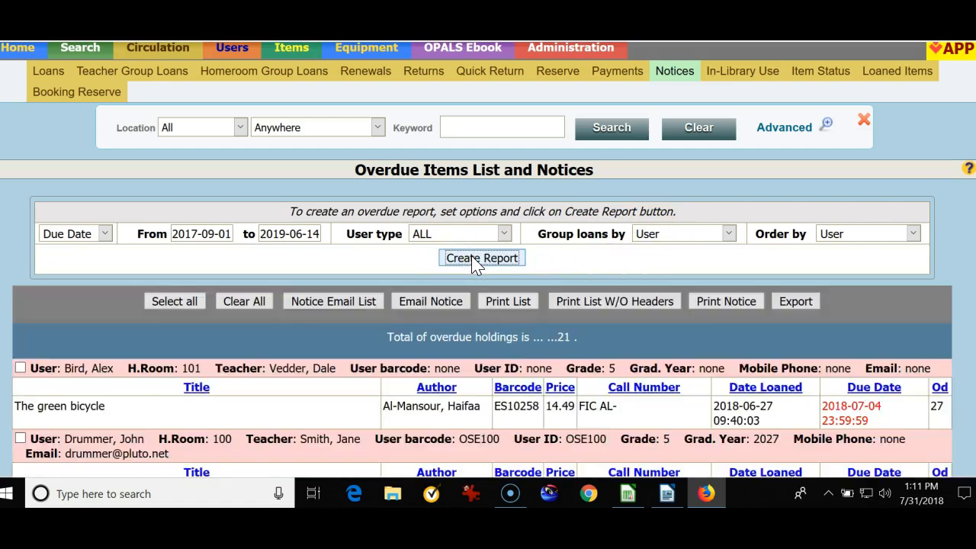
pyautogui.scroll(-7, 478, 264)
pyautogui.scroll(2, 191, 153)
pyautogui.scroll(1, 183, 174)
pyautogui.click(177, 116)
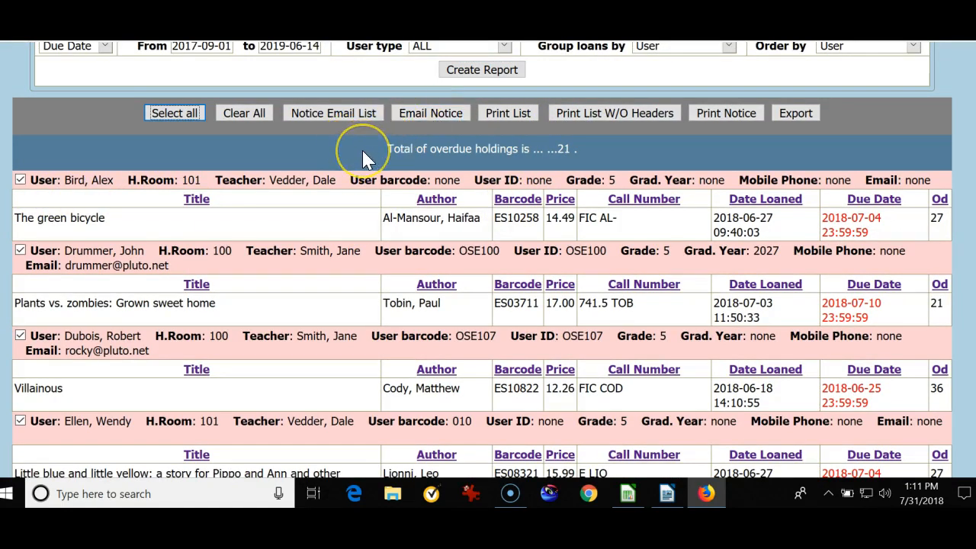
# Change the loan grouping to Teacher and create the overdue report.
pyautogui.scroll(2, 357, 173)
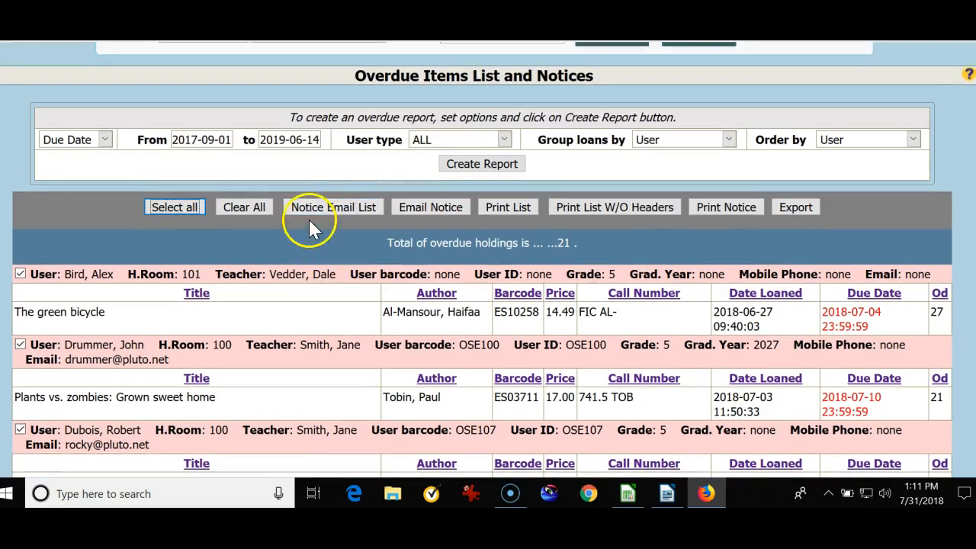
pyautogui.click(730, 140)
pyautogui.click(661, 196)
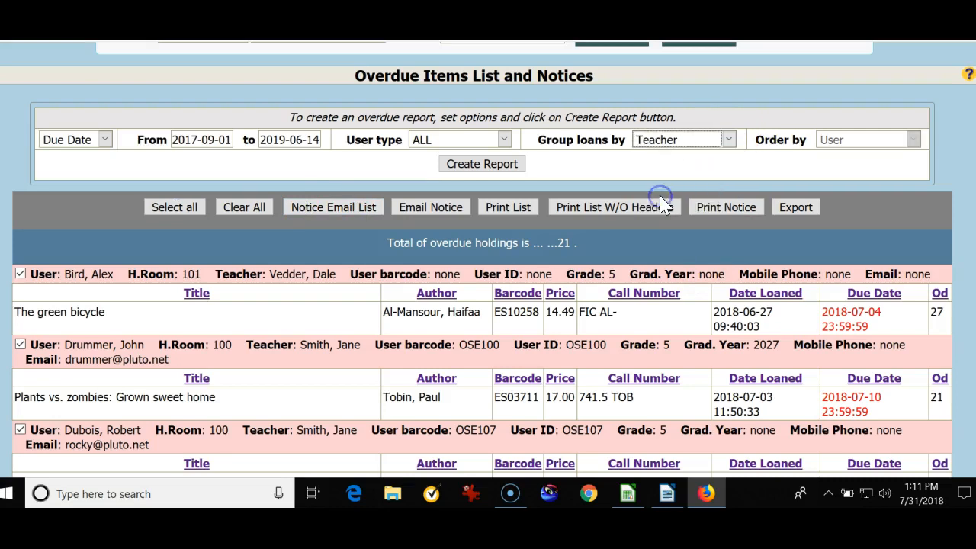
pyautogui.click(506, 162)
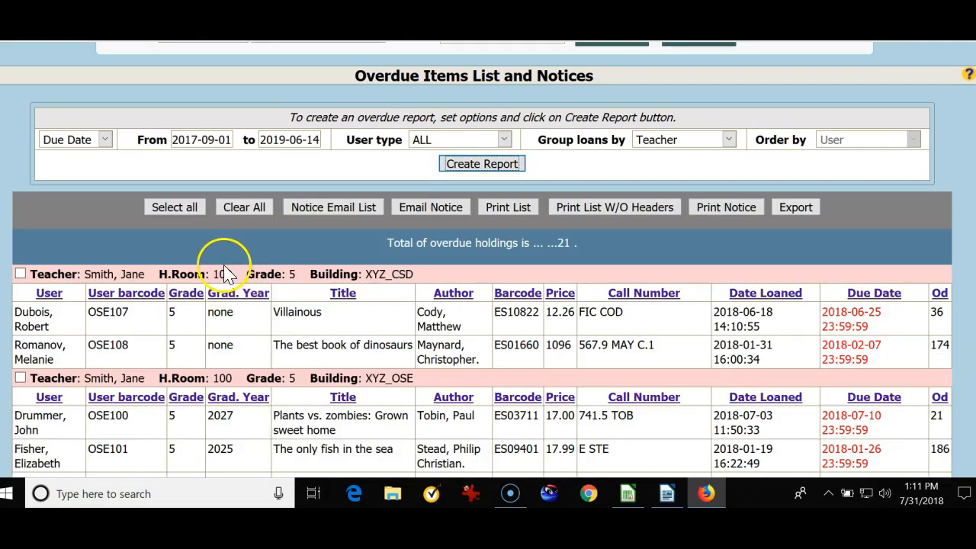
# Select only the teacher group for homeroom 100 in building XYZ_OSE.
pyautogui.scroll(-2, 225, 269)
pyautogui.scroll(-4, 226, 268)
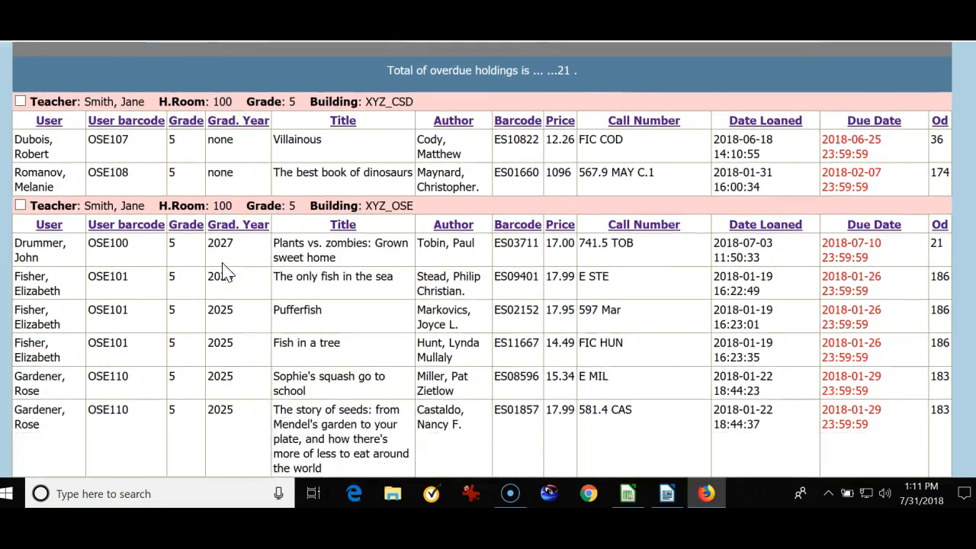
pyautogui.click(20, 96)
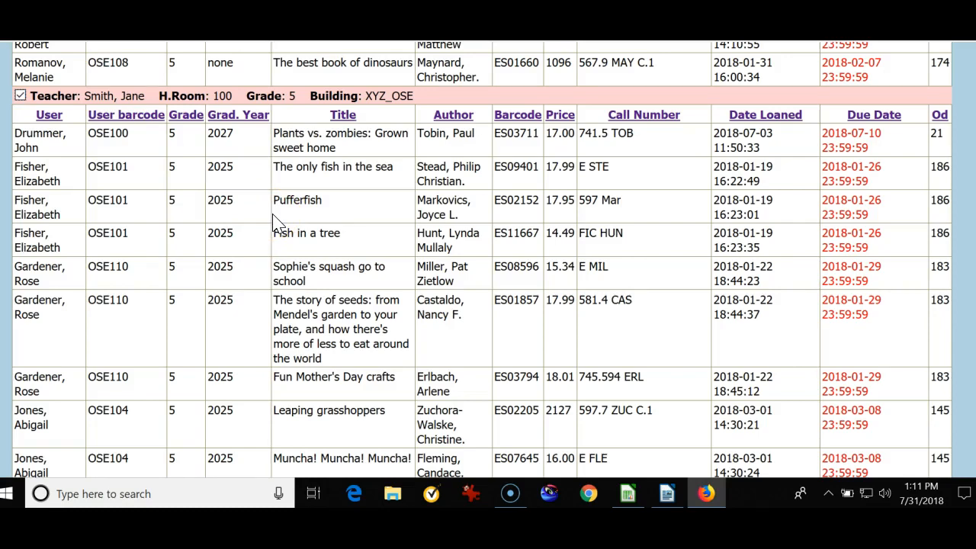
# Email the overdue items list of the selected teacher group to the recipient's email address and close the email dialog.
pyautogui.scroll(4, 274, 220)
pyautogui.click(343, 248)
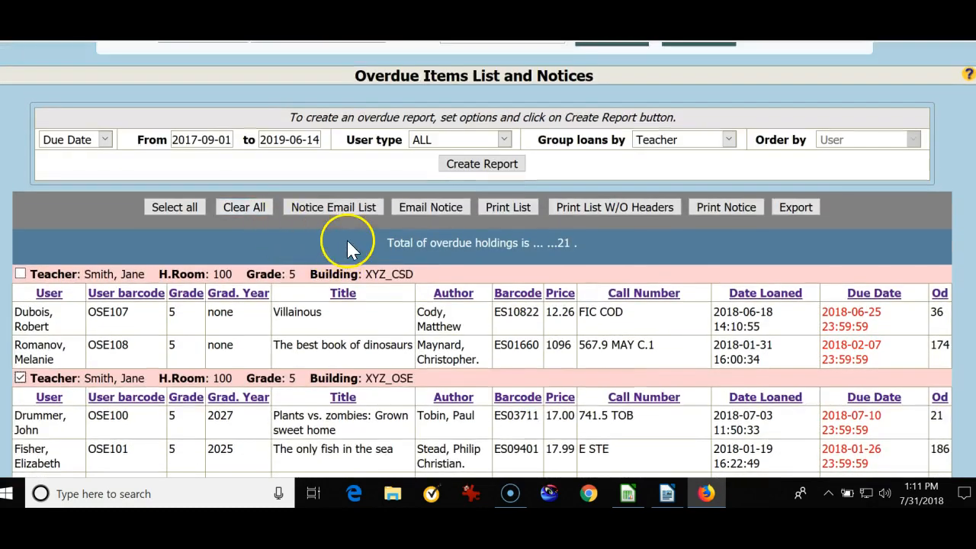
pyautogui.click(330, 211)
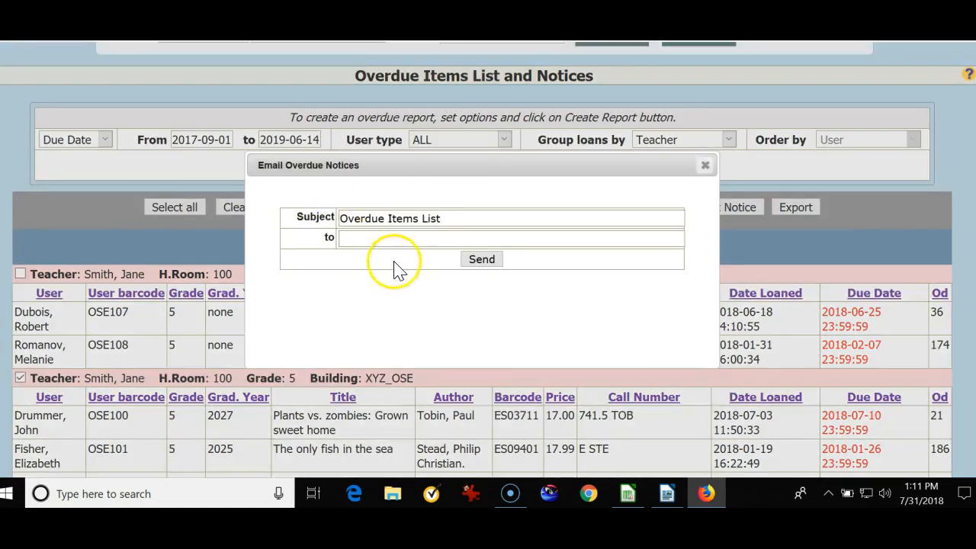
pyautogui.click(365, 237)
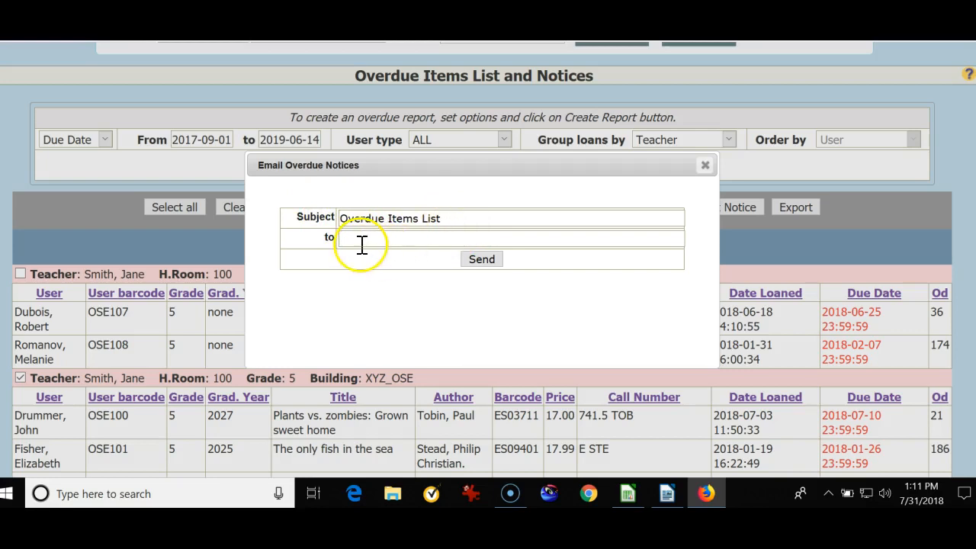
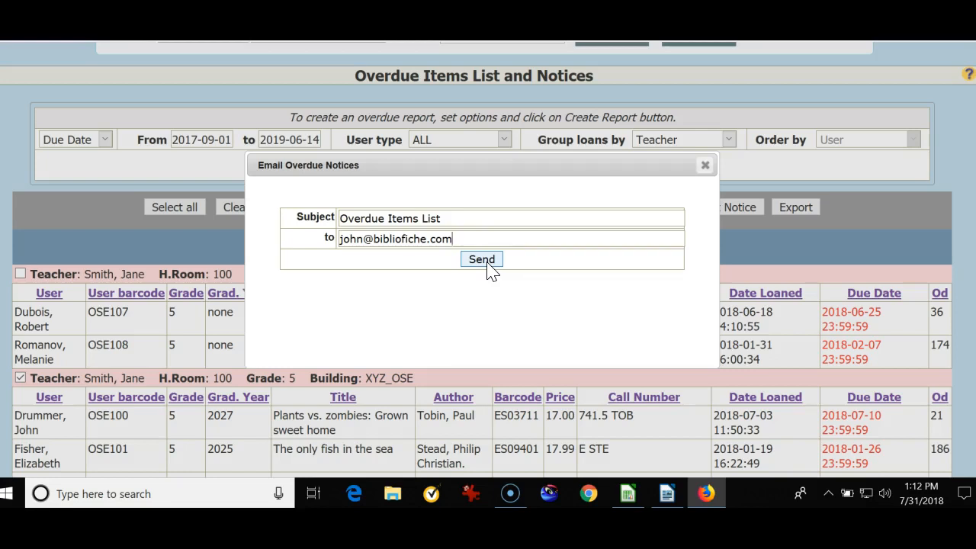
pyautogui.click(488, 265)
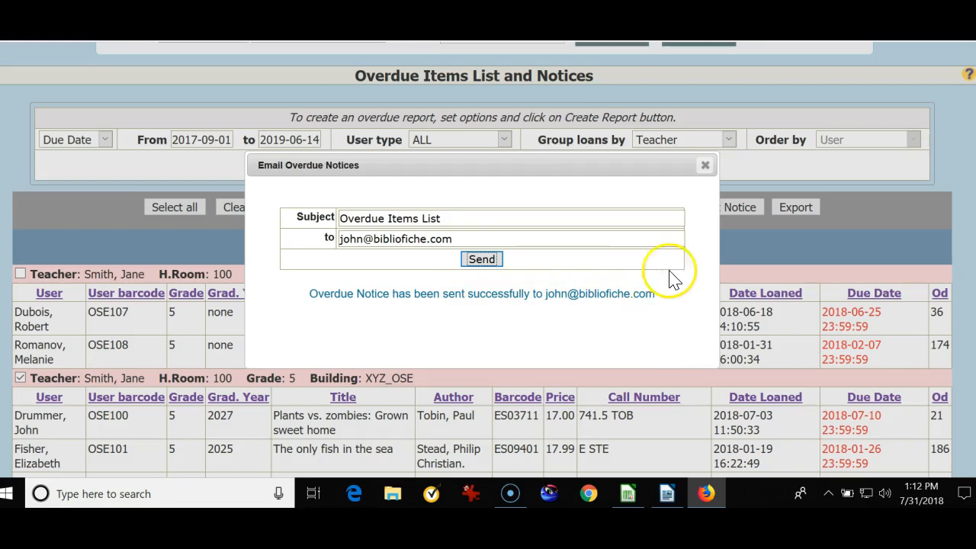
pyautogui.click(705, 166)
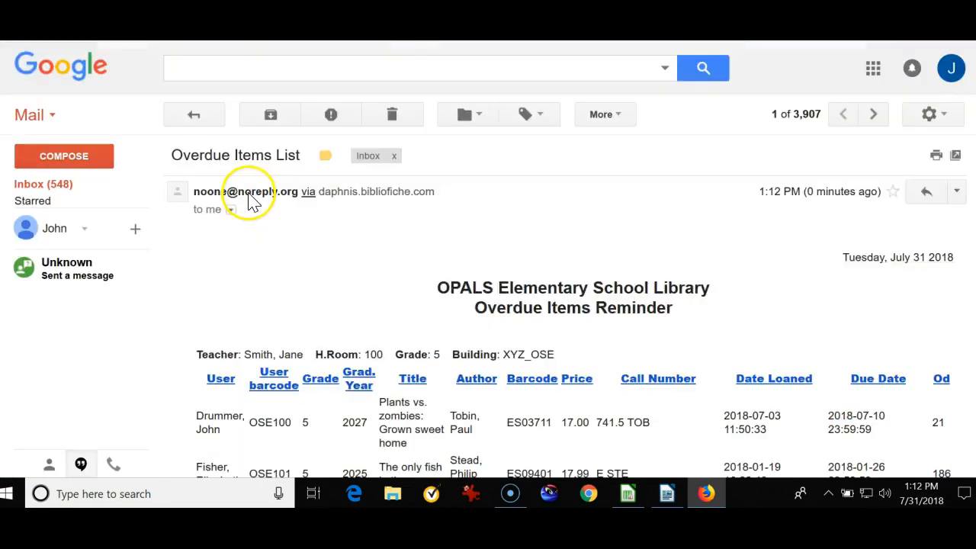
# Examine the received Overdue Items Reminder in Gmail, including each student's titles, due dates and days overdue, and return to the overdue notices page.
pyautogui.scroll(-2, 251, 196)
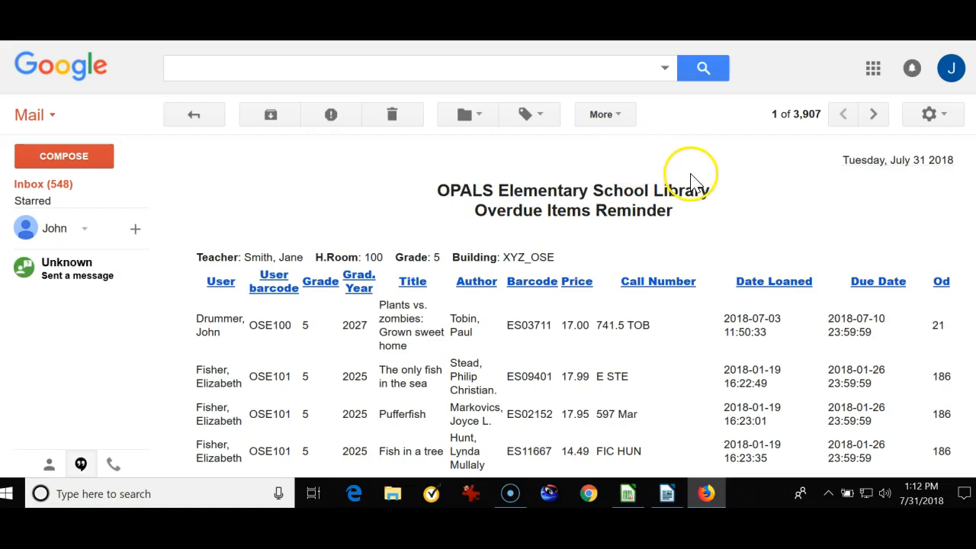
pyautogui.scroll(-2, 694, 184)
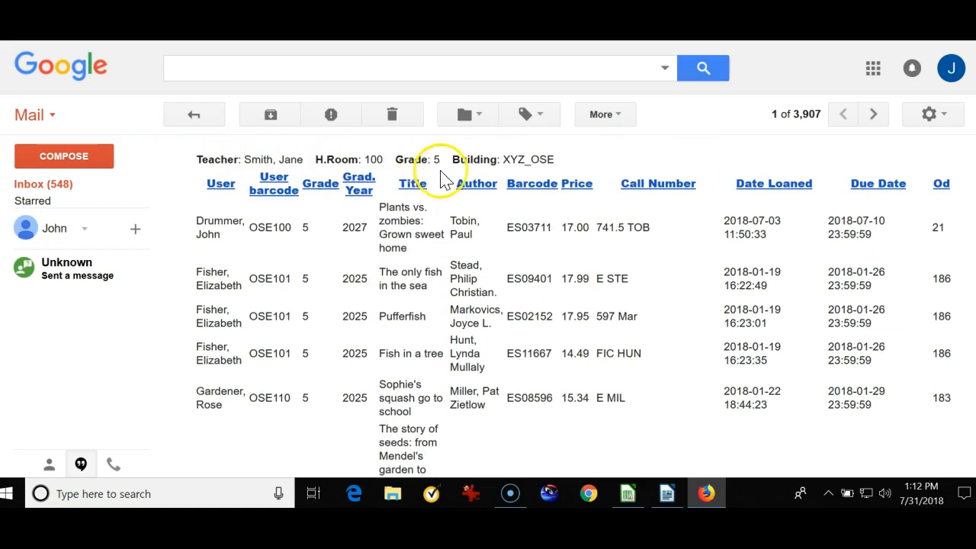
pyautogui.scroll(-2, 442, 170)
pyautogui.scroll(2, 442, 170)
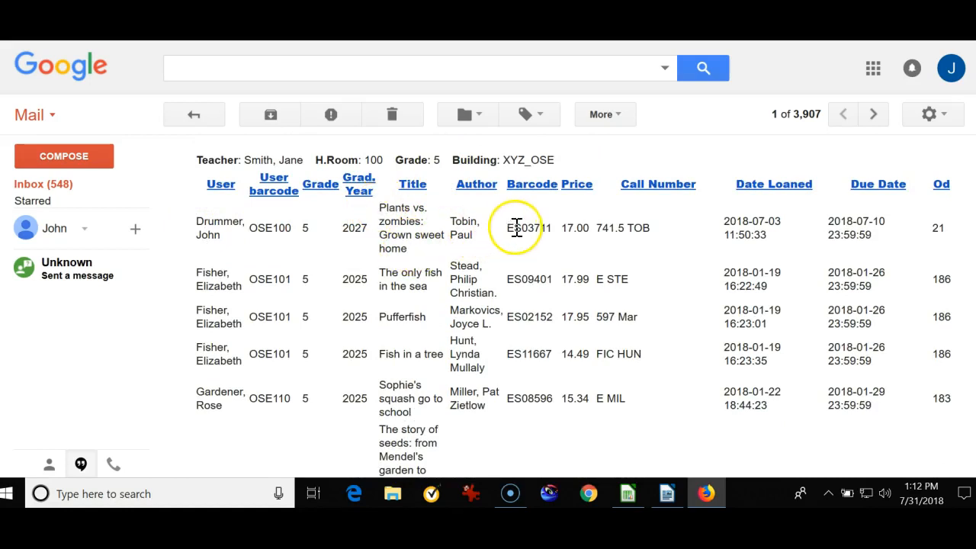
pyautogui.moveTo(952, 233); pyautogui.dragTo(926, 227)
pyautogui.click(946, 257)
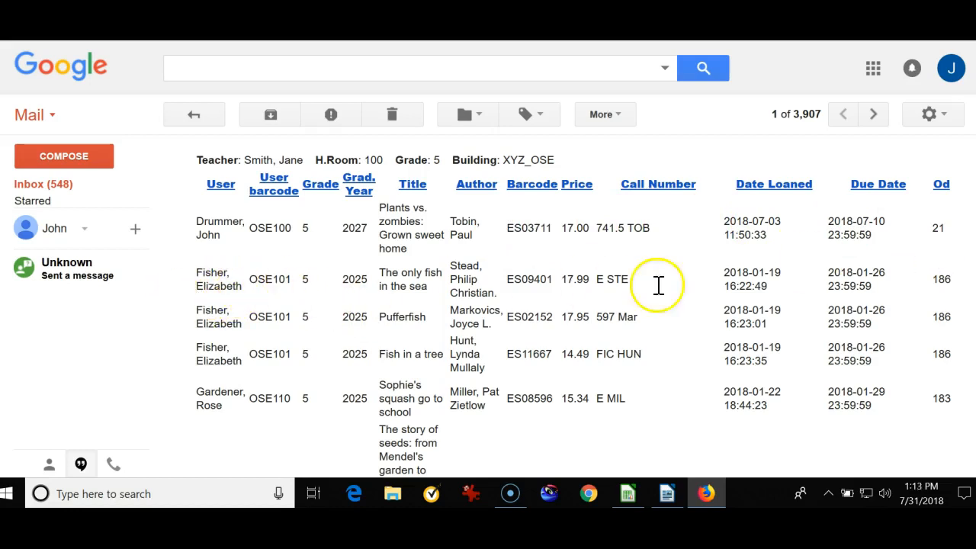
pyautogui.doubleClick(942, 279)
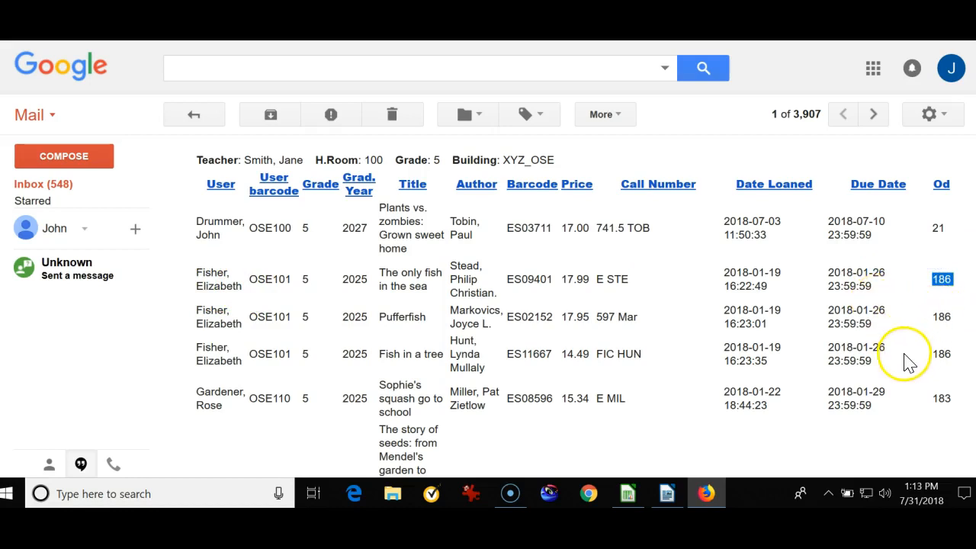
pyautogui.click(938, 319)
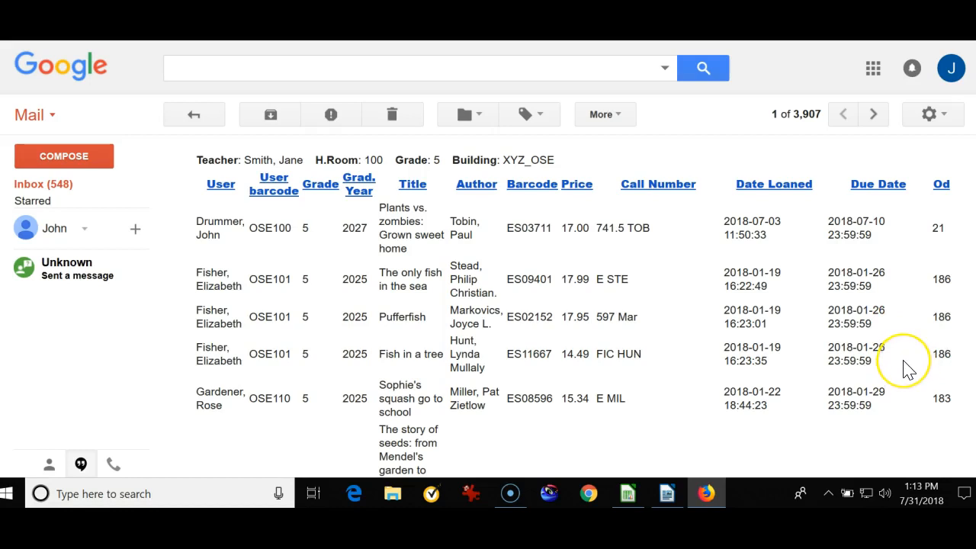
pyautogui.scroll(-2, 908, 370)
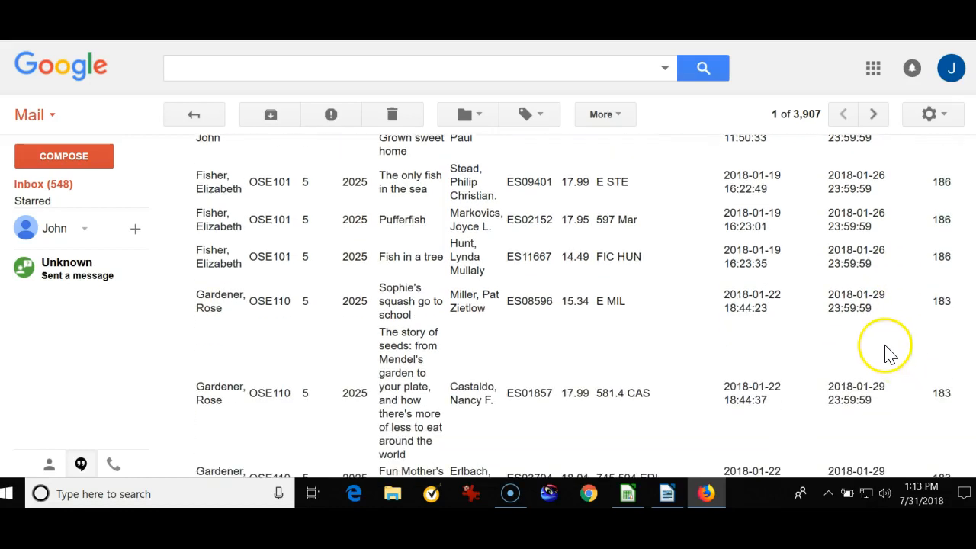
pyautogui.scroll(-6, 900, 359)
pyautogui.scroll(10, 888, 347)
pyautogui.scroll(4, 889, 347)
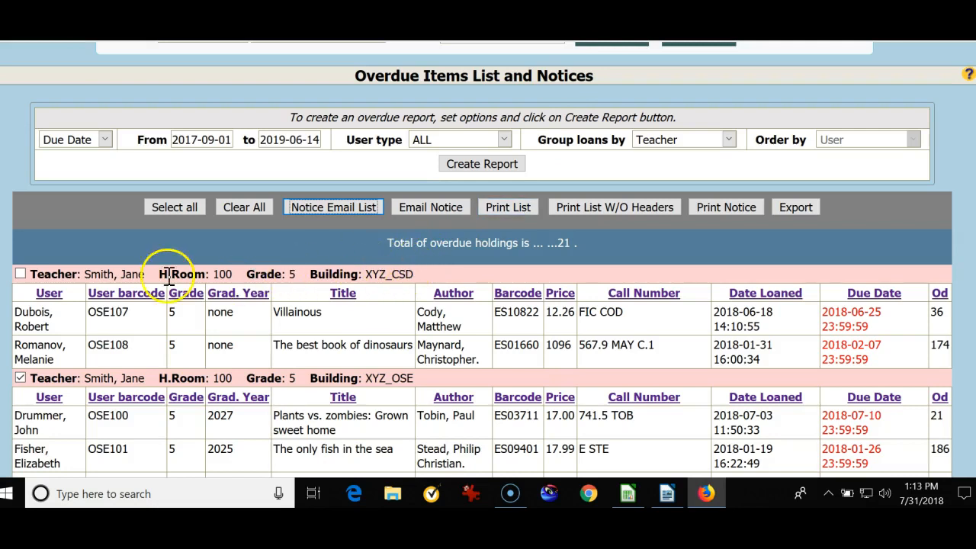
# Select all teacher groups in the overdue report and open the overdue items link from the reminder note.
pyautogui.click(175, 208)
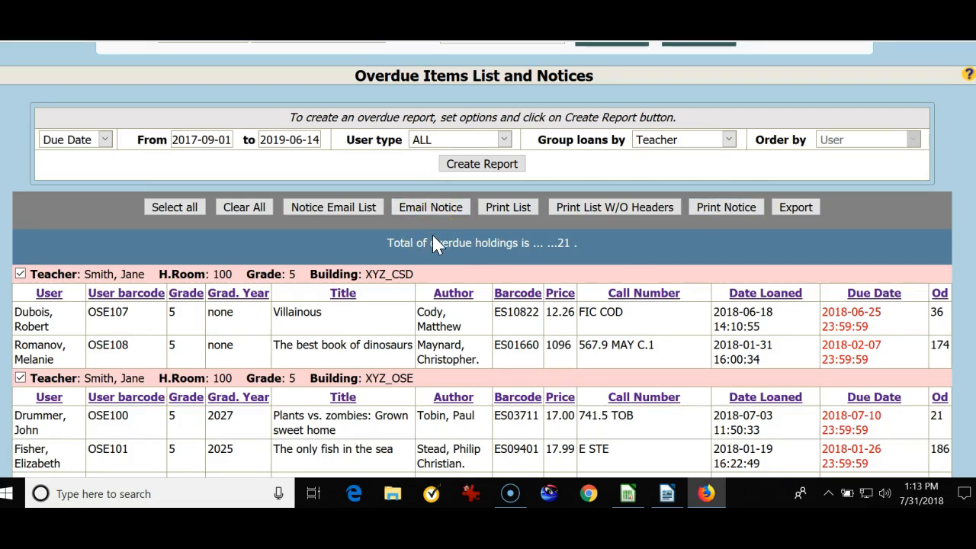
pyautogui.scroll(3, 436, 244)
pyautogui.click(158, 141)
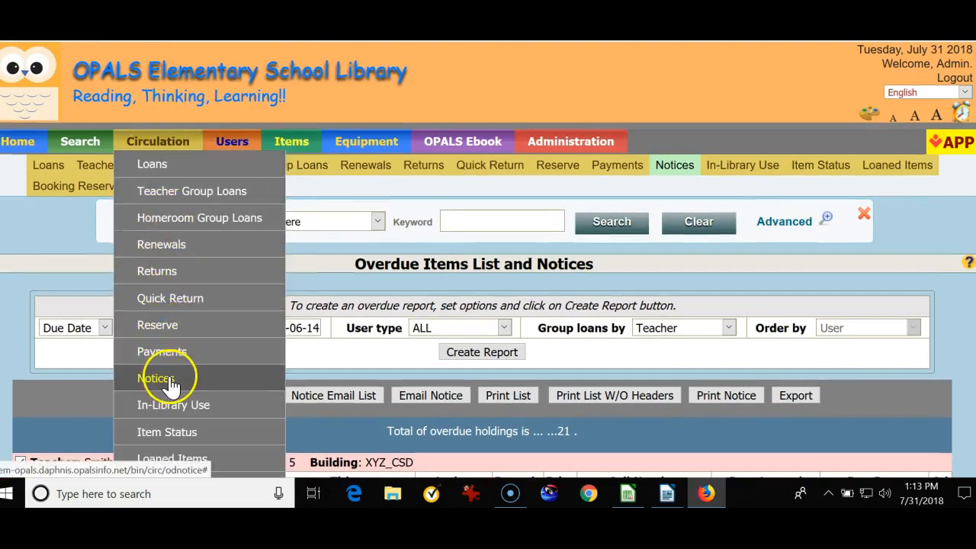
pyautogui.click(961, 115)
pyautogui.click(738, 168)
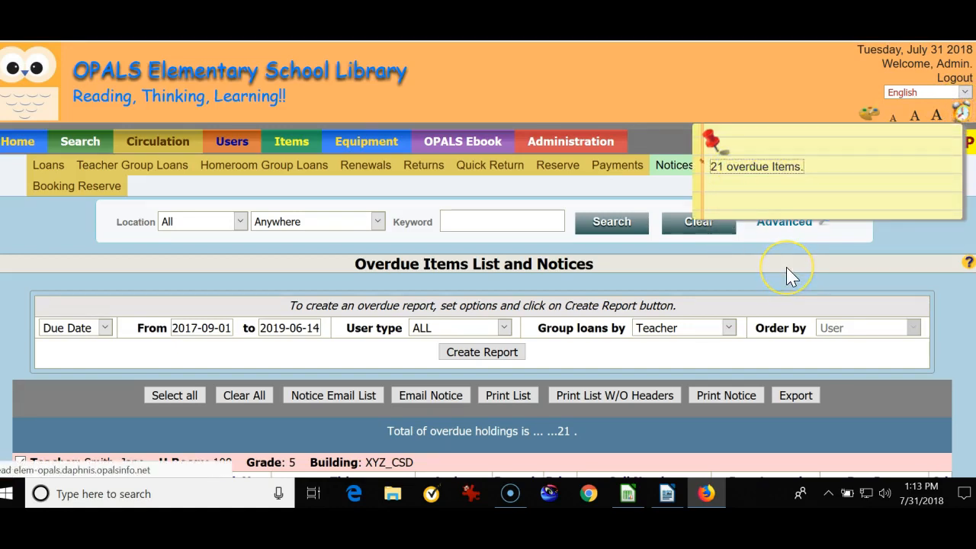